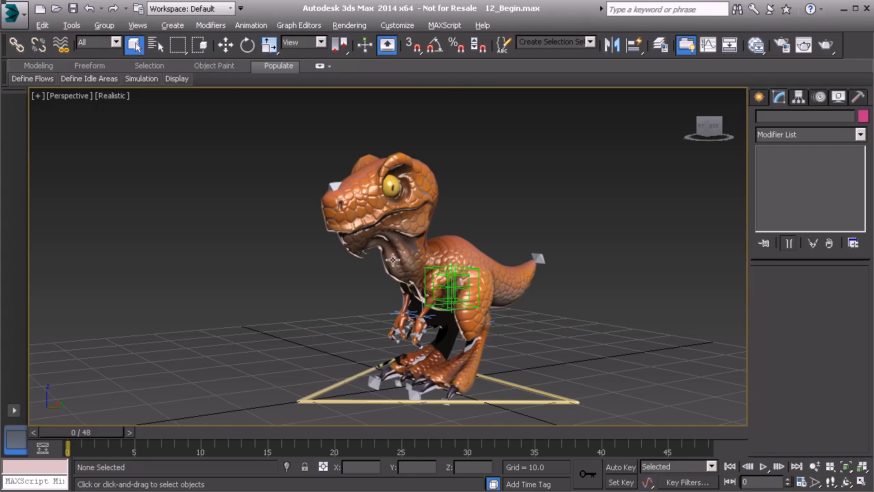
# - Examine the dinosaur's head, neck, arms and body from the side and front-side angles
pyautogui.keyDown('alt'); pyautogui.moveTo(321, 238); pyautogui.dragTo(376, 233, button='middle'); pyautogui.keyUp('alt')
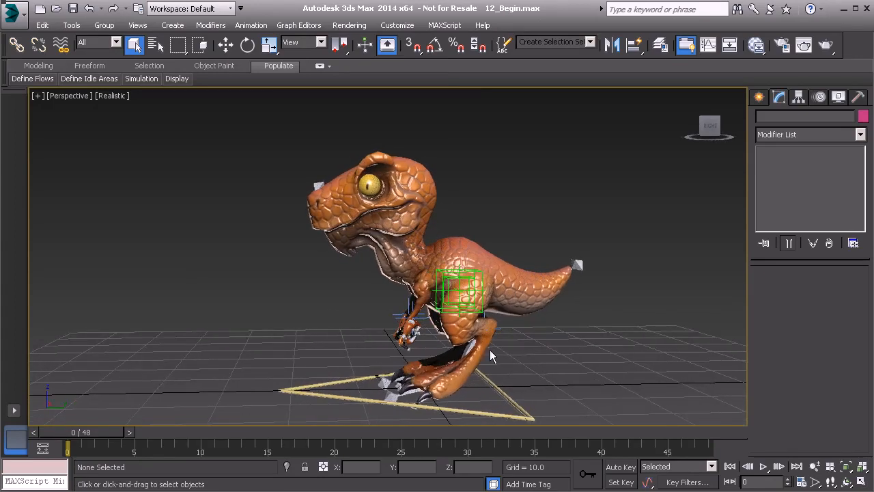
pyautogui.scroll(2, 448, 310)
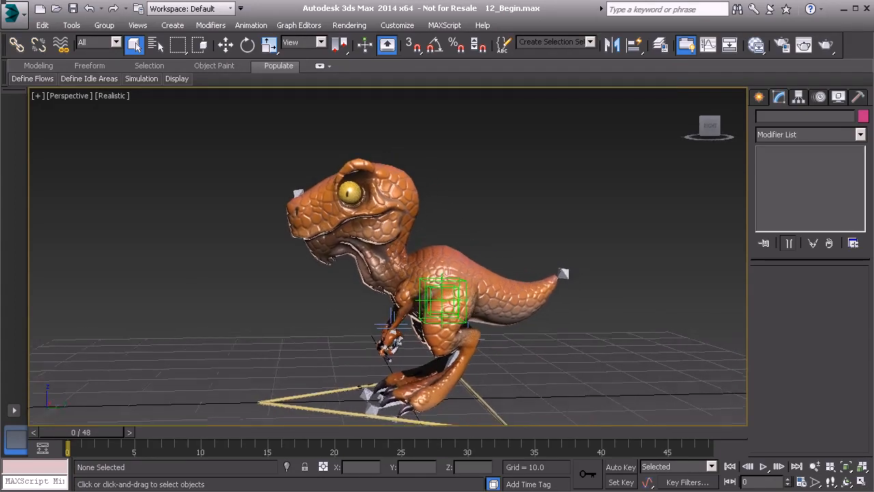
pyautogui.scroll(2, 423, 273)
pyautogui.moveTo(366, 191); pyautogui.dragTo(339, 246, button='middle')
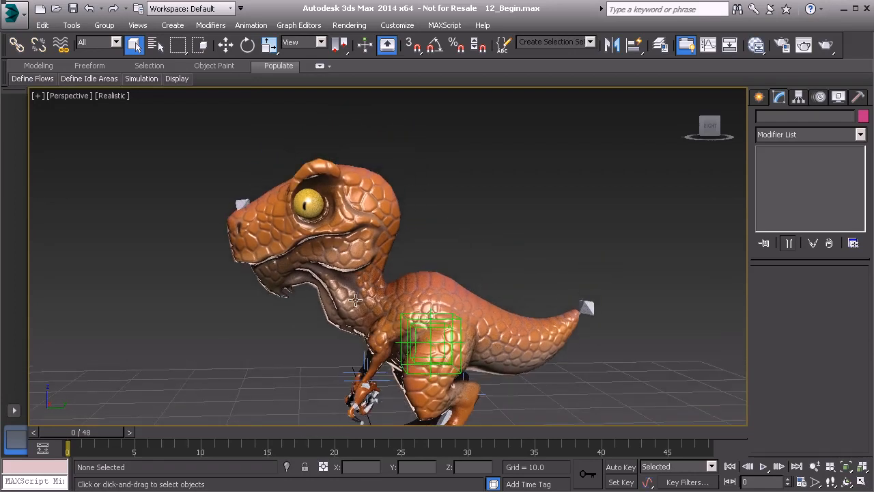
pyautogui.keyDown('alt'); pyautogui.moveTo(364, 287); pyautogui.dragTo(390, 223, button='middle'); pyautogui.keyUp('alt')
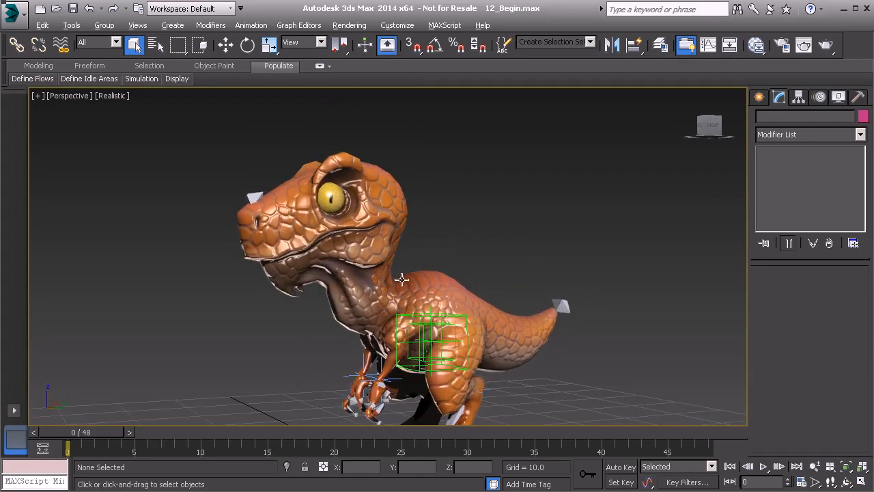
pyautogui.scroll(2, 402, 279)
pyautogui.scroll(3, 377, 291)
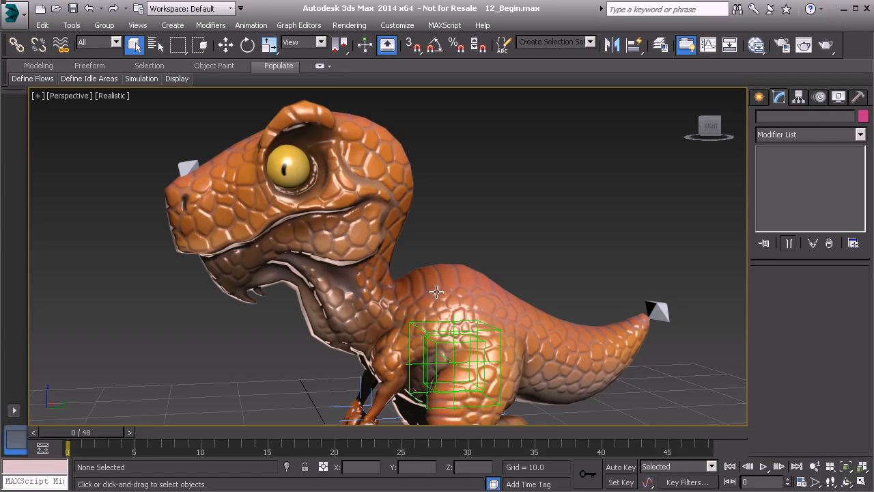
pyautogui.keyDown('alt'); pyautogui.moveTo(346, 279); pyautogui.dragTo(336, 273, button='middle'); pyautogui.keyUp('alt')
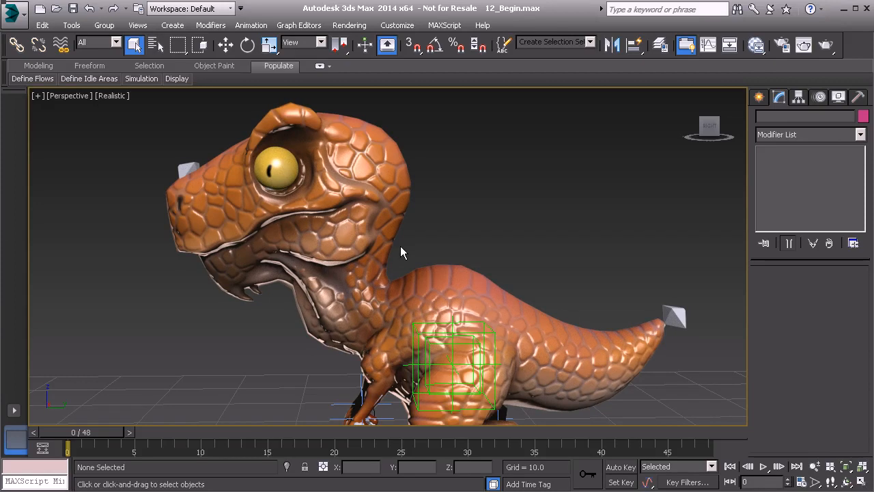
pyautogui.keyDown('alt'); pyautogui.moveTo(393, 259); pyautogui.dragTo(400, 240, button='middle'); pyautogui.keyUp('alt')
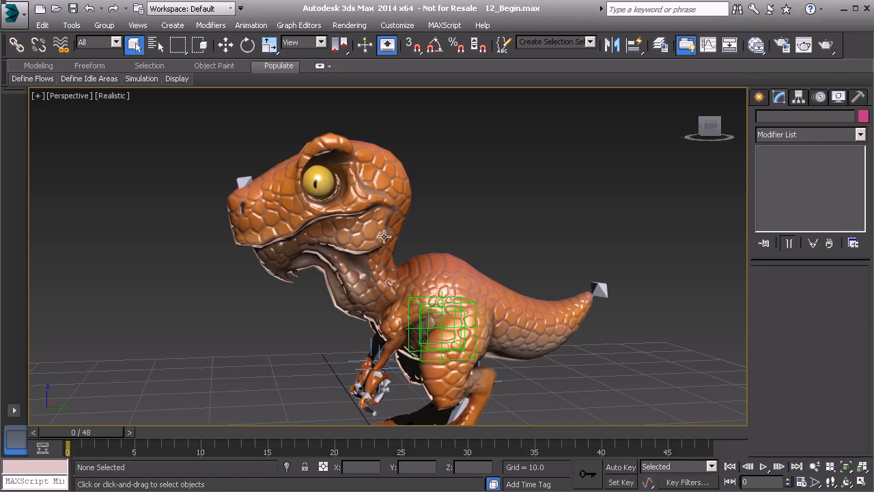
# - Display the viewport in wireframe and freeze the Model layer
pyautogui.press('F3')
pyautogui.moveTo(346, 262)
pyautogui.mouseDown(button='middle')
pyautogui.moveTo(355, 243)
pyautogui.moveTo(351, 268)
pyautogui.mouseUp(button='middle')
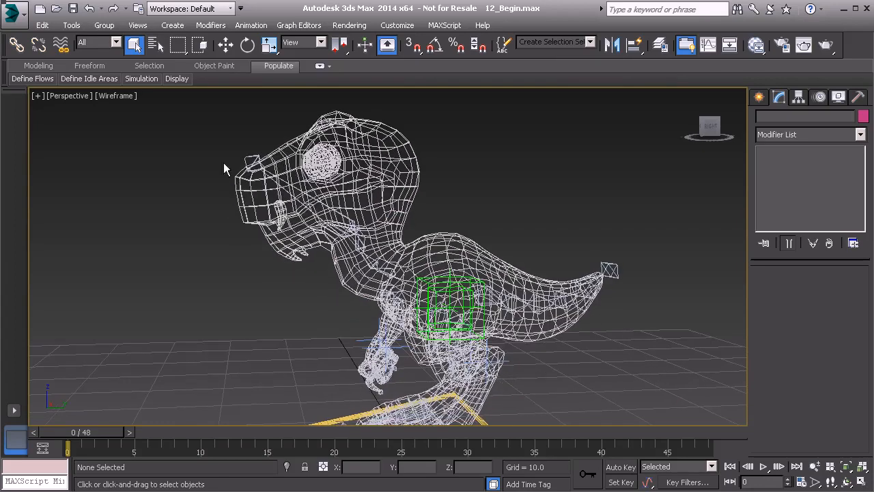
pyautogui.click(71, 26)
pyautogui.click(104, 133)
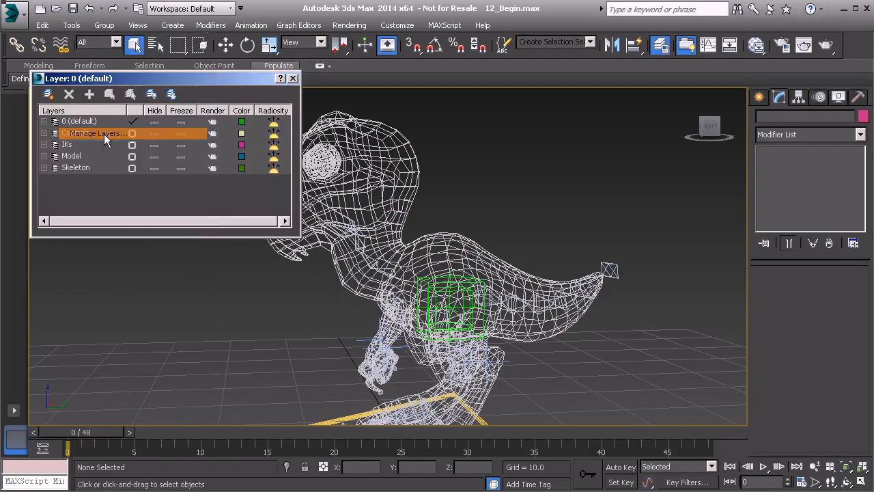
pyautogui.click(182, 157)
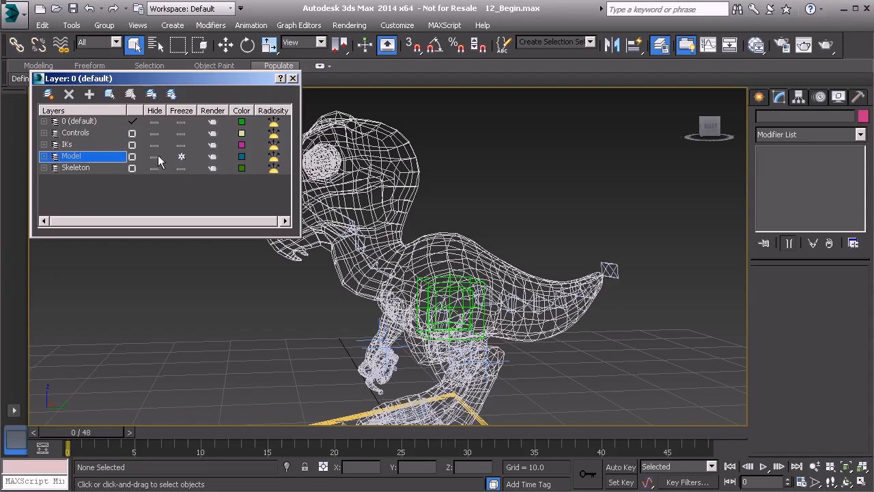
pyautogui.click(292, 78)
# - Select the four neck bones, including the end bone, and clone them as copies
pyautogui.scroll(6, 366, 293)
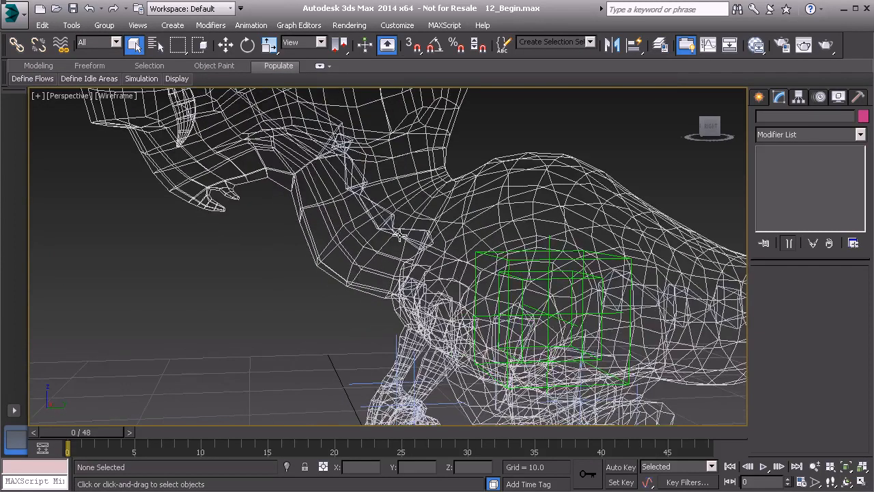
pyautogui.moveTo(374, 147); pyautogui.dragTo(353, 202, button='middle')
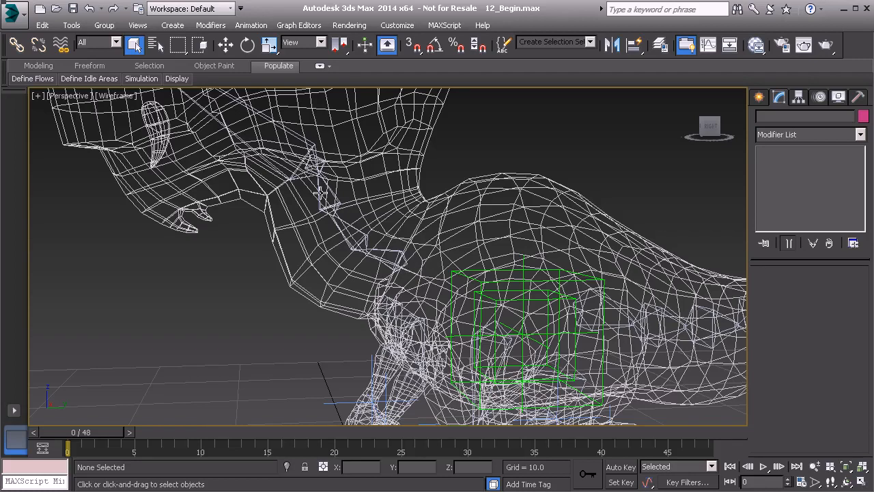
pyautogui.moveTo(341, 175); pyautogui.dragTo(332, 215, button='middle')
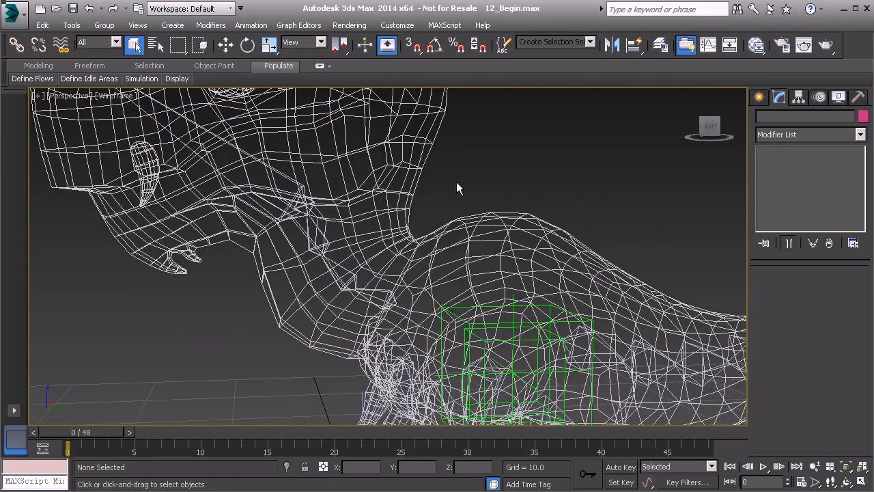
pyautogui.moveTo(399, 170); pyautogui.dragTo(418, 235, button='middle')
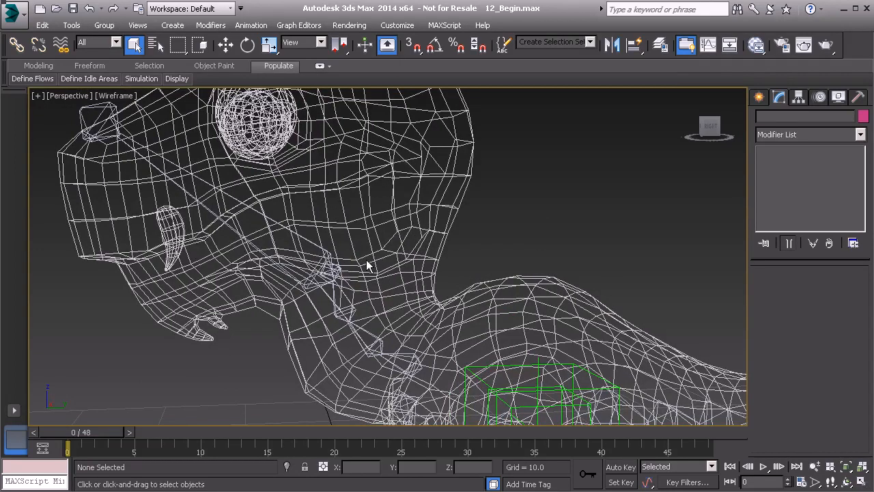
pyautogui.moveTo(369, 252); pyautogui.dragTo(360, 229, button='middle')
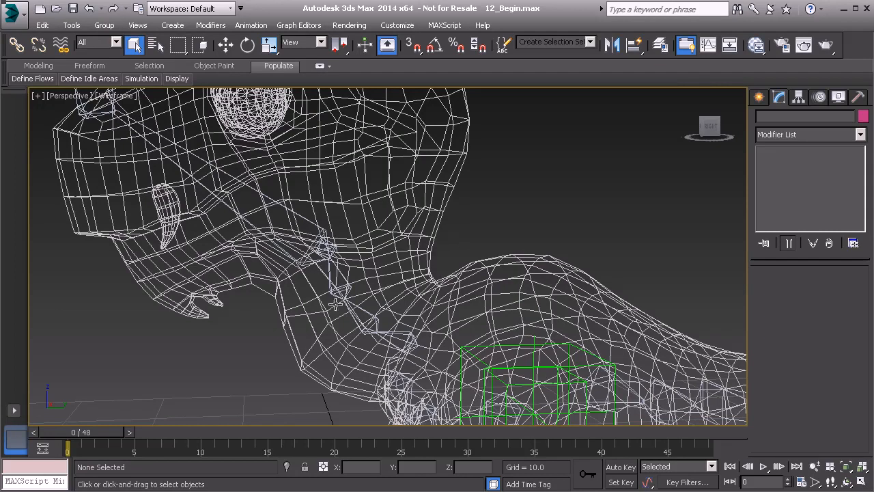
pyautogui.moveTo(332, 299); pyautogui.dragTo(333, 274, button='middle')
pyautogui.scroll(2, 386, 335)
pyautogui.click(408, 301)
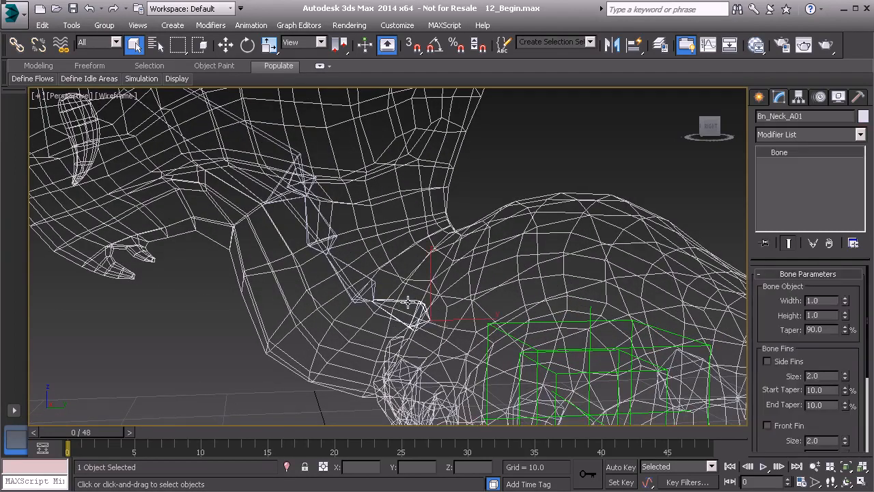
pyautogui.doubleClick(365, 275)
pyautogui.moveTo(331, 226); pyautogui.dragTo(366, 236, button='middle')
pyautogui.scroll(1, 344, 274)
pyautogui.keyDown('ctrl'); pyautogui.click(305, 224); pyautogui.keyUp('ctrl')
pyautogui.scroll(-3, 352, 213)
pyautogui.hotkey('ctrl', 'v')
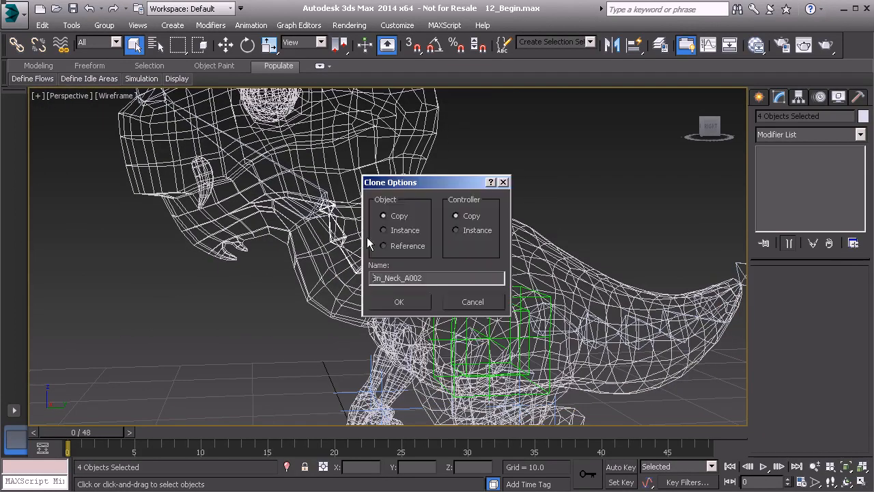
pyautogui.click(400, 302)
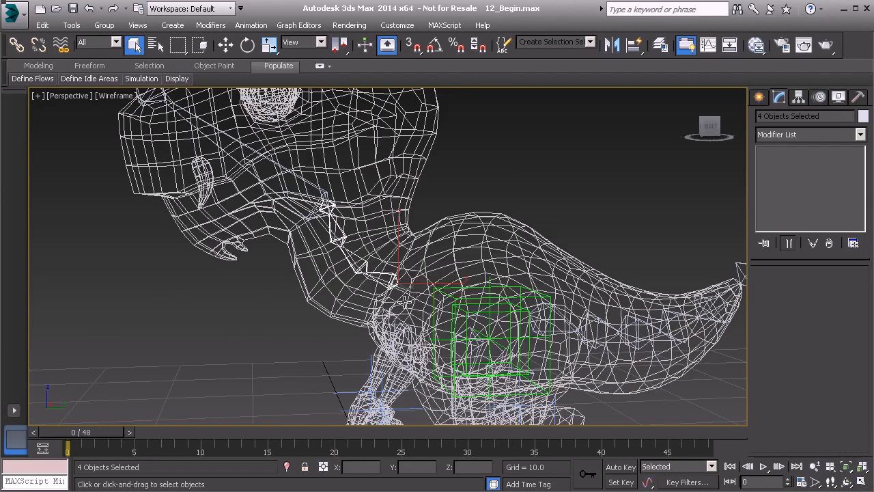
# - Set the cloned neck bones' width and height to 1.5 with the MAXScript commands $.width = 1.5 and $.height = 1.5
pyautogui.scroll(2, 393, 280)
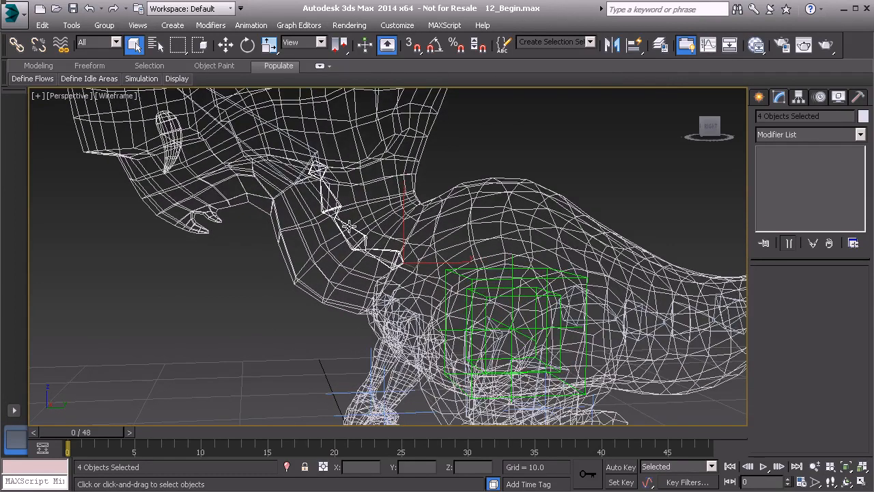
pyautogui.rightClick(28, 471)
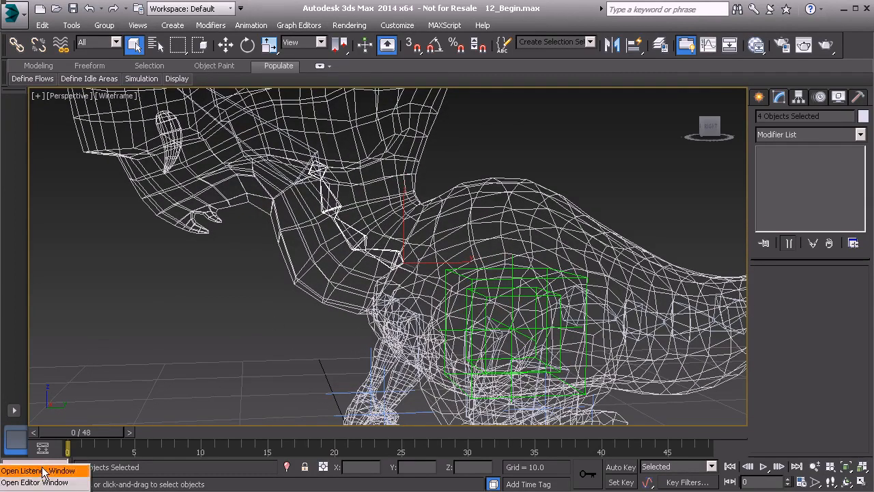
pyautogui.click(28, 468)
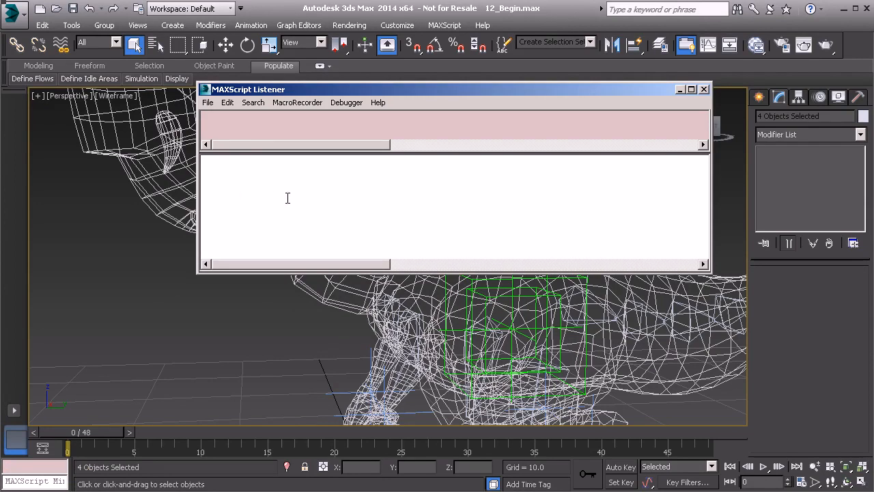
pyautogui.write('$.width = 1.5')
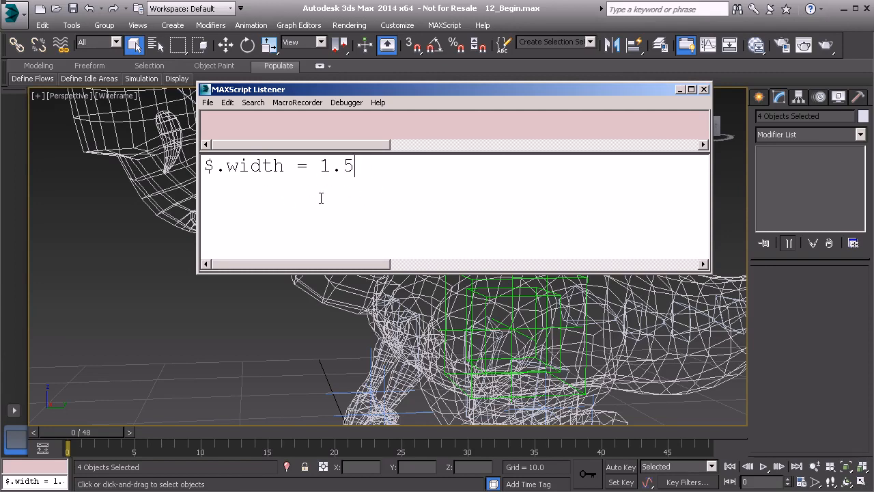
pyautogui.press('Return')
pyautogui.write('$.height = 1.5')
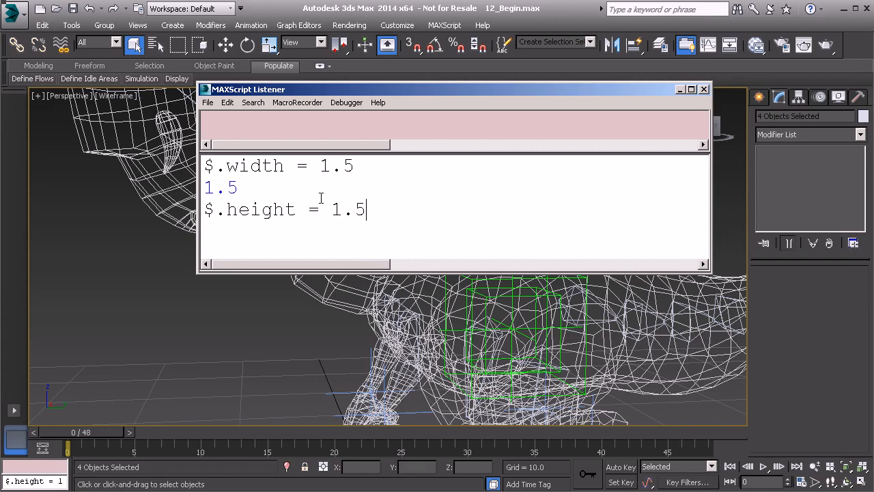
pyautogui.press('Return')
pyautogui.click(679, 91)
# - Delete the cloned end bone Be_Neck_D002 at the head end of the enlarged neck chain
pyautogui.moveTo(378, 141); pyautogui.dragTo(340, 254, button='middle')
pyautogui.scroll(3, 340, 254)
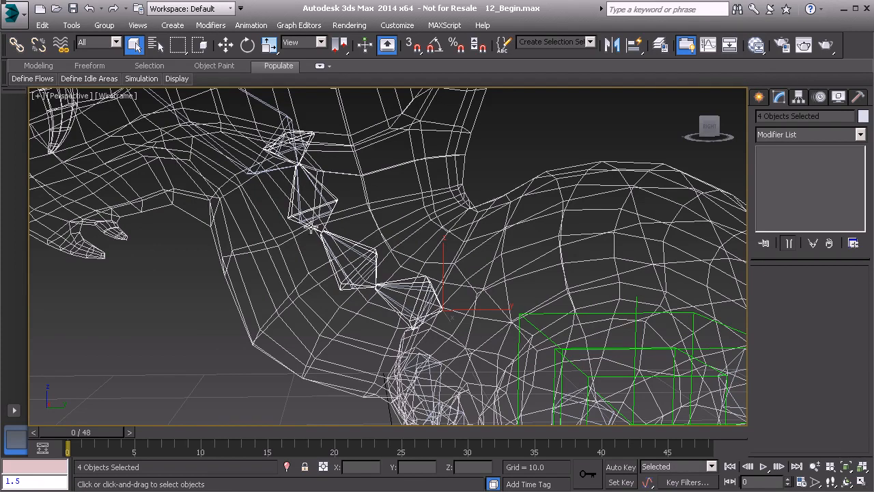
pyautogui.moveTo(327, 206); pyautogui.dragTo(330, 219, button='middle')
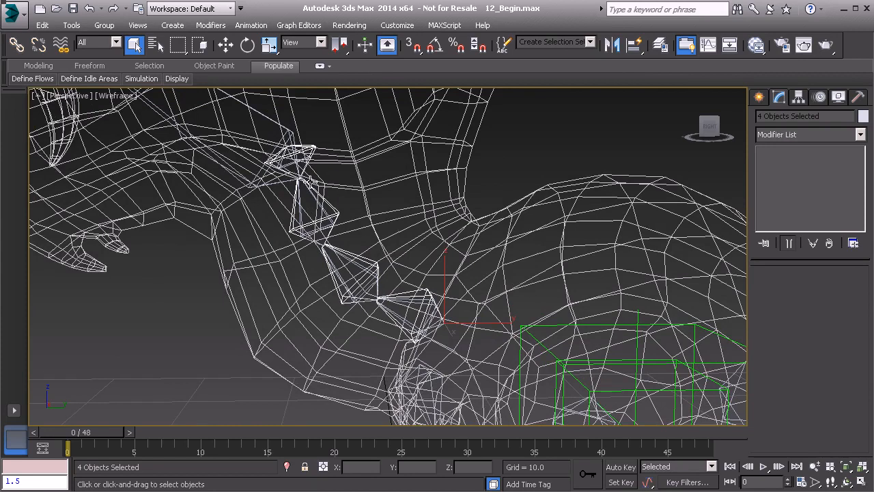
pyautogui.click(310, 147)
pyautogui.scroll(5, 314, 154)
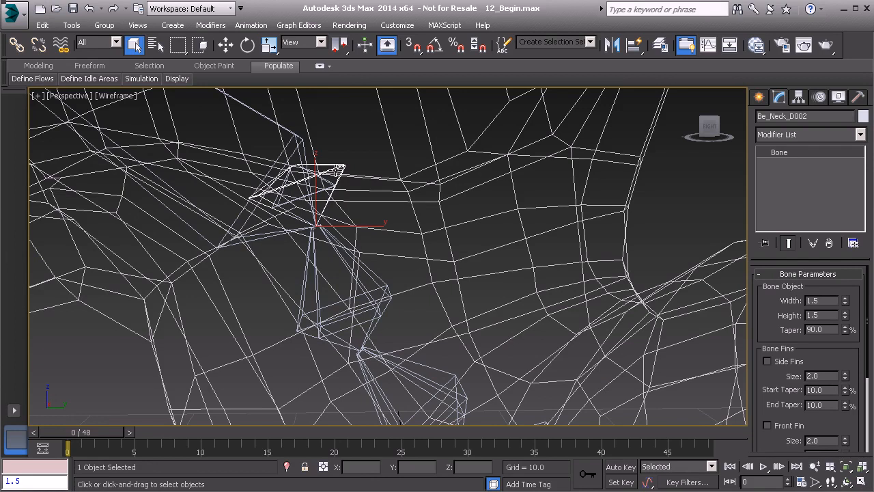
pyautogui.click(336, 171)
# - Create a new end bone on Bn_Neck_C002 with the Bone Tools
pyautogui.click(374, 280)
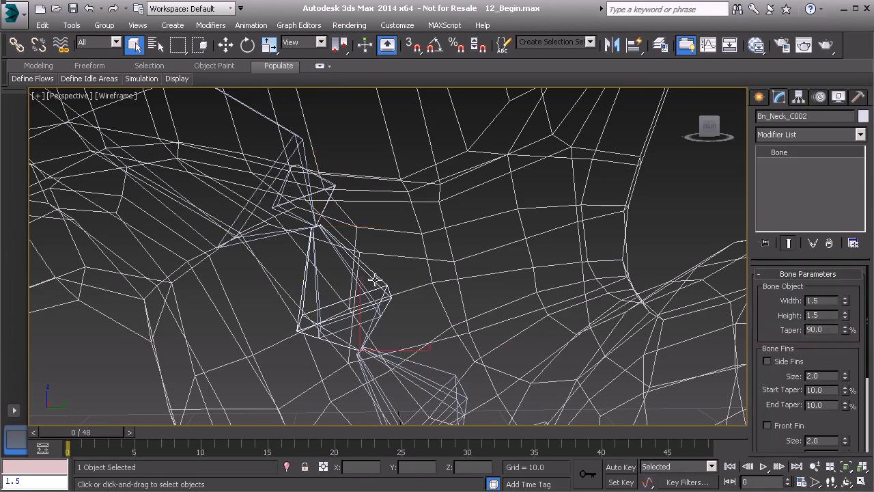
pyautogui.keyDown('alt'); pyautogui.moveTo(368, 267); pyautogui.dragTo(370, 267, button='middle'); pyautogui.keyUp('alt')
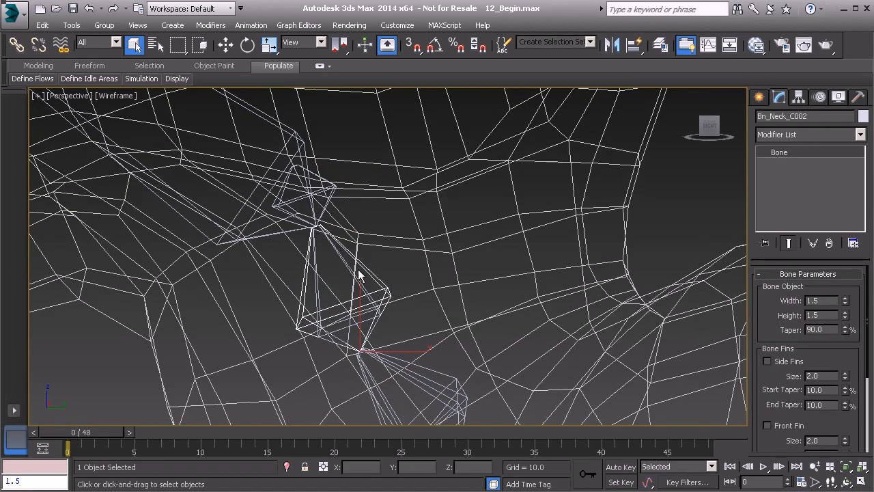
pyautogui.rightClick(409, 209)
pyautogui.click(441, 251)
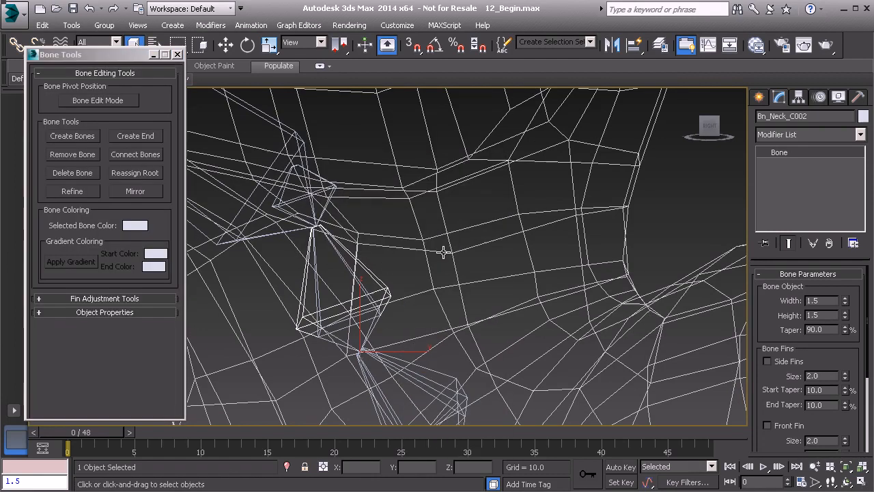
pyautogui.click(135, 137)
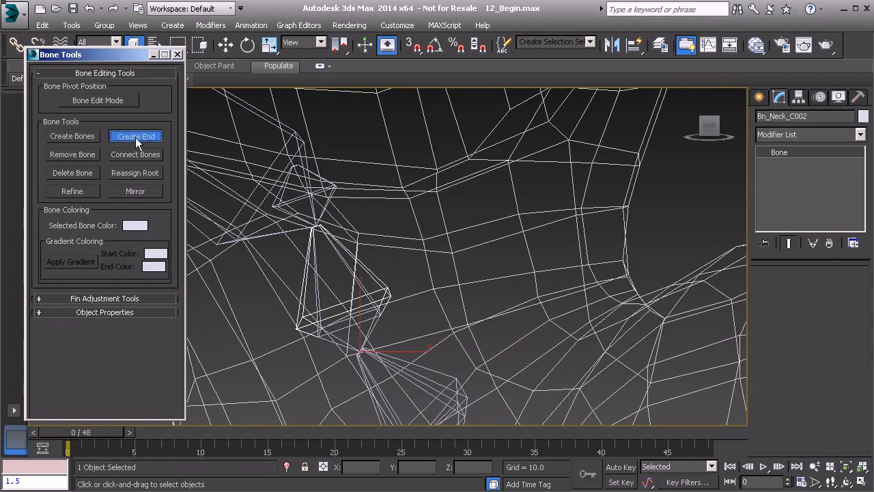
pyautogui.click(178, 54)
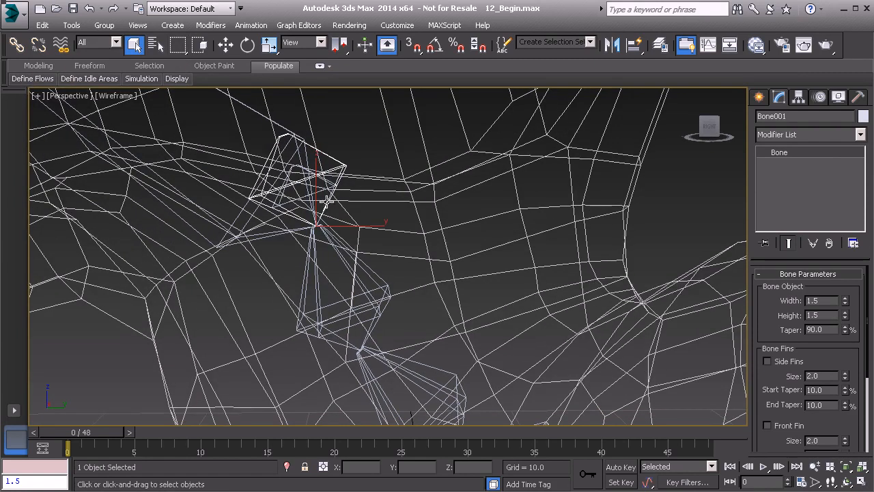
# - Freeze the transform of the new end bone, accepting the added controller layer
pyautogui.rightClick(83, 361)
pyautogui.moveTo(83, 357)
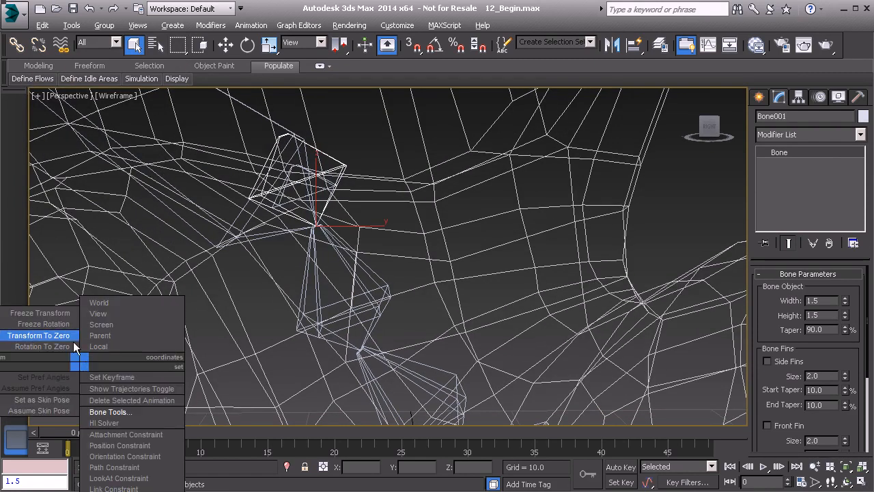
pyautogui.click(66, 315)
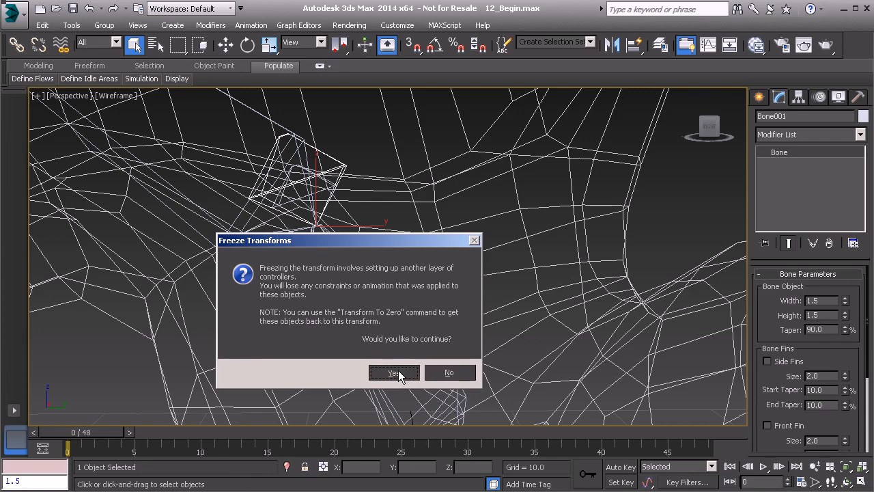
pyautogui.click(394, 372)
# - Add the new end bone to the Skeleton layer in the layer manager
pyautogui.scroll(-3, 300, 247)
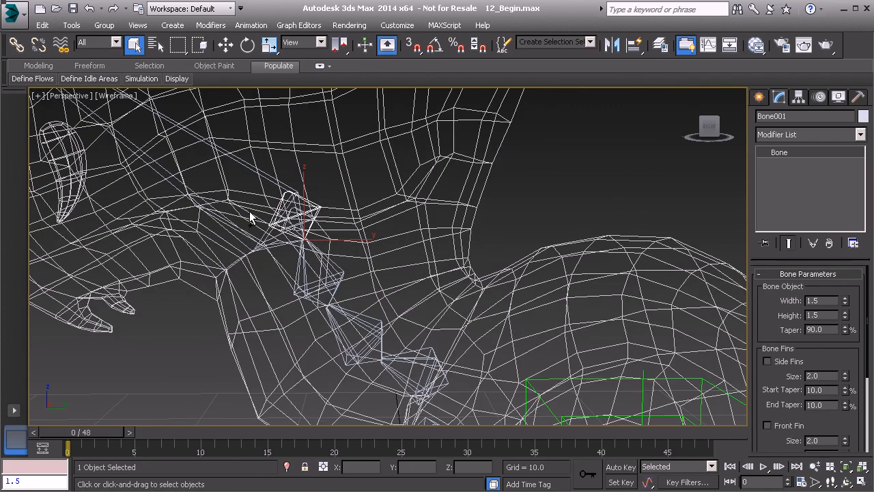
pyautogui.click(72, 25)
pyautogui.click(115, 134)
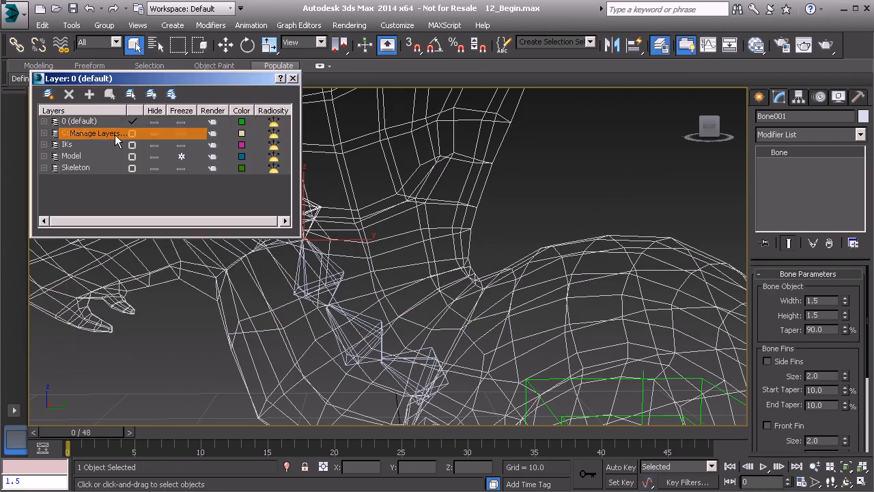
pyautogui.click(92, 168)
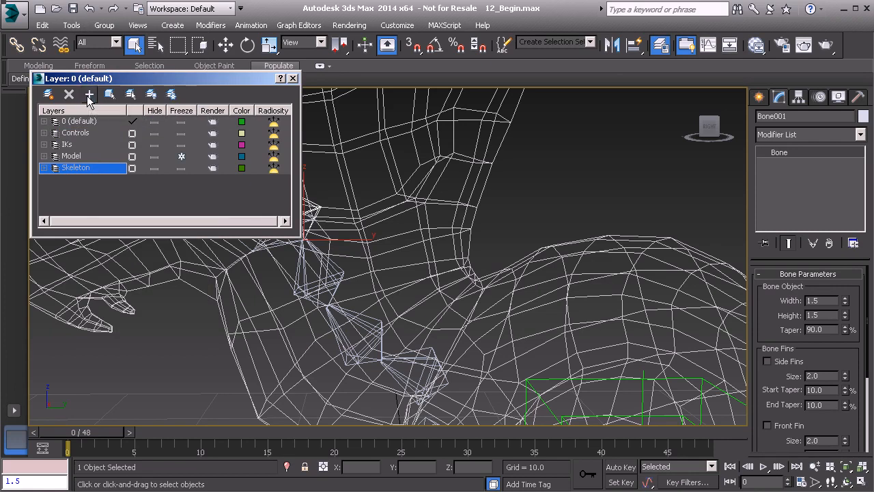
pyautogui.click(293, 78)
# - Rename the base bone of the enlarged neck chain, Bn_Neck_A002, to BnDrv_Neck_A_FK01 and copy the name for reuse
pyautogui.moveTo(301, 179); pyautogui.dragTo(340, 285, button='middle')
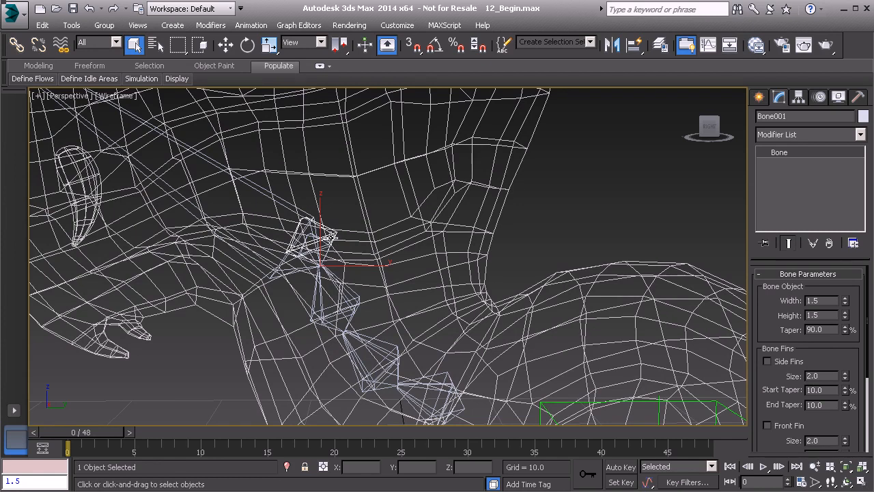
pyautogui.moveTo(332, 236); pyautogui.dragTo(314, 228, button='middle')
pyautogui.keyDown('alt'); pyautogui.moveTo(350, 257); pyautogui.dragTo(420, 327, button='middle'); pyautogui.keyUp('alt')
pyautogui.click(420, 327)
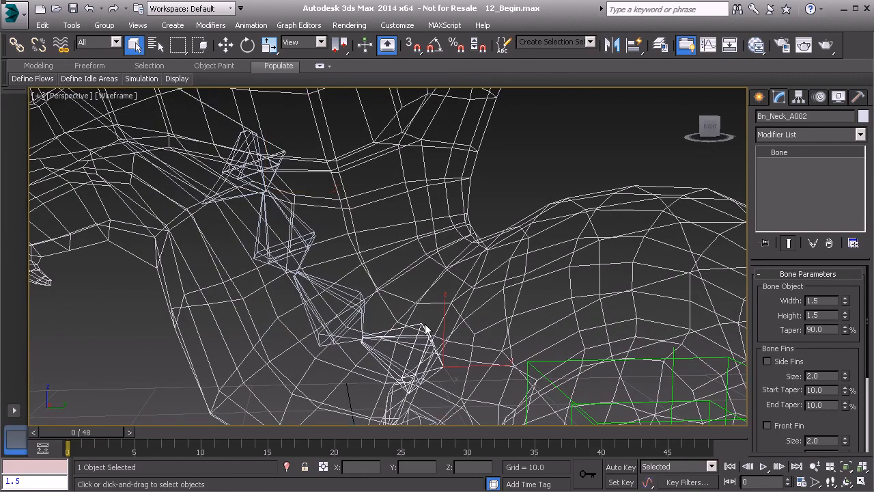
pyautogui.keyDown('alt'); pyautogui.moveTo(362, 294); pyautogui.dragTo(346, 279, button='middle'); pyautogui.keyUp('alt')
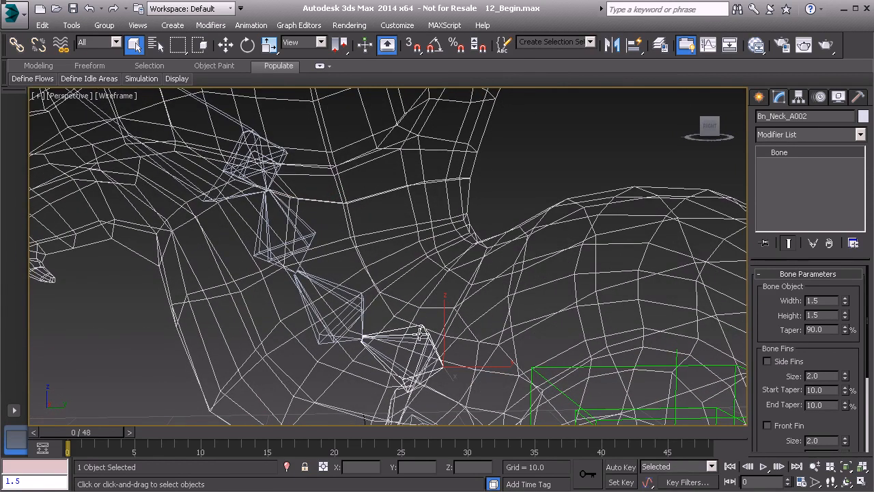
pyautogui.keyDown('alt'); pyautogui.moveTo(394, 313); pyautogui.dragTo(393, 306, button='middle'); pyautogui.keyUp('alt')
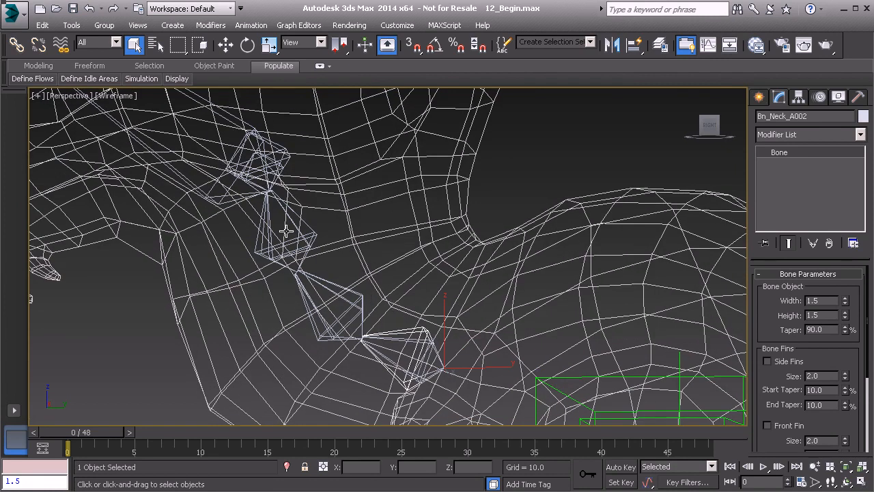
pyautogui.keyDown('alt'); pyautogui.moveTo(376, 307); pyautogui.dragTo(367, 307, button='middle'); pyautogui.keyUp('alt')
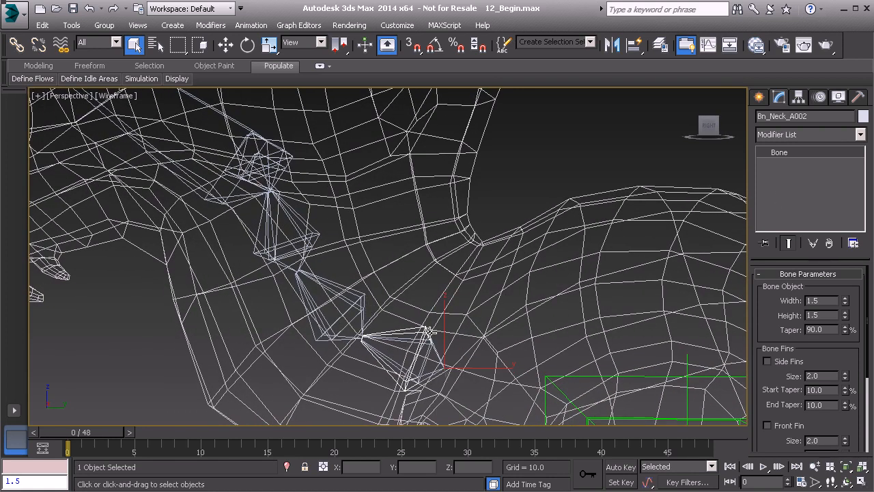
pyautogui.click(769, 116)
pyautogui.write('Drv_')
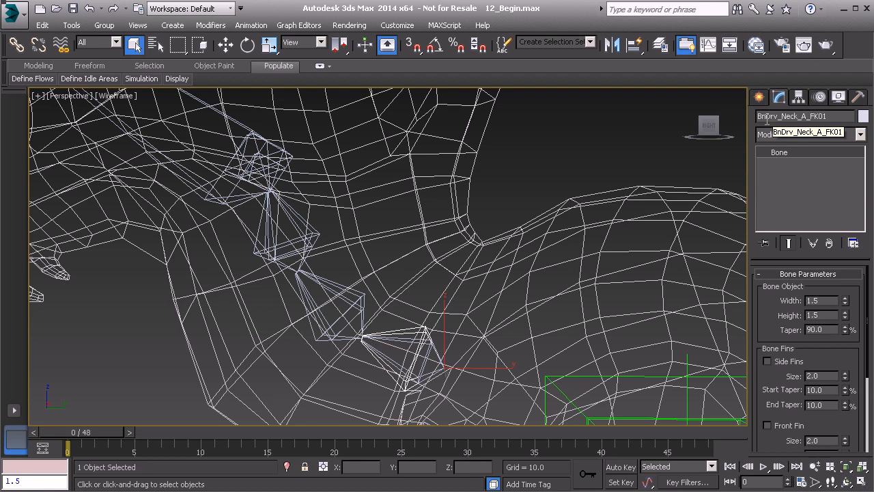
pyautogui.click(771, 117)
pyautogui.hotkey('ctrl', 'c')
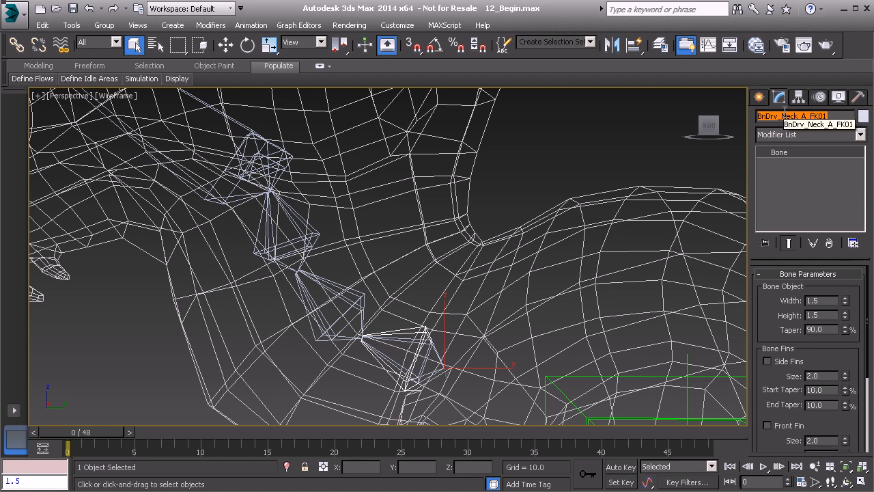
# - Rename the remaining enlarged neck bones in the same pattern, from BnDrv_Neck_B_FK01 up to BnDrv_Neck_D_FK01 for the end bone
pyautogui.click(364, 297)
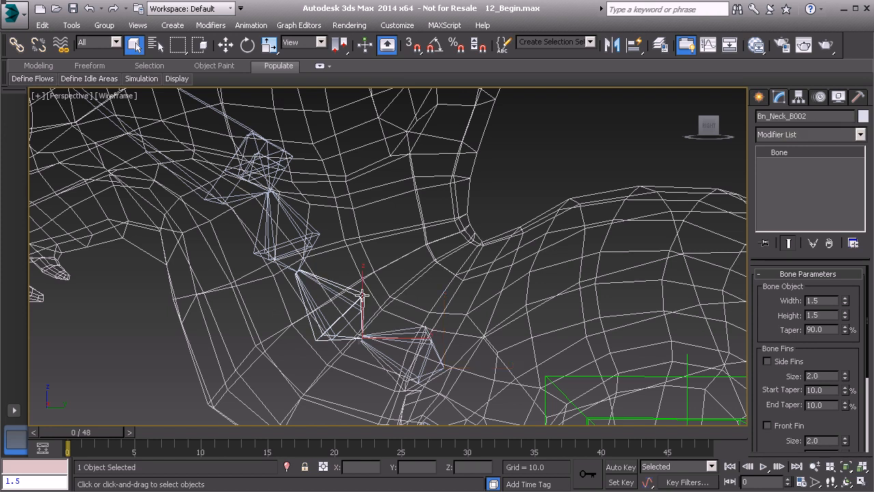
pyautogui.doubleClick(805, 115)
pyautogui.hotkey('ctrl', 'v')
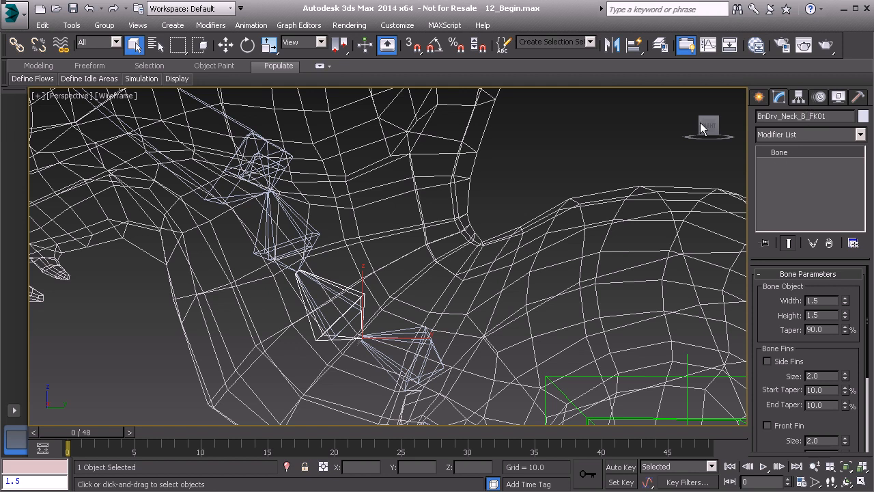
pyautogui.moveTo(452, 223); pyautogui.dragTo(462, 209, button='middle')
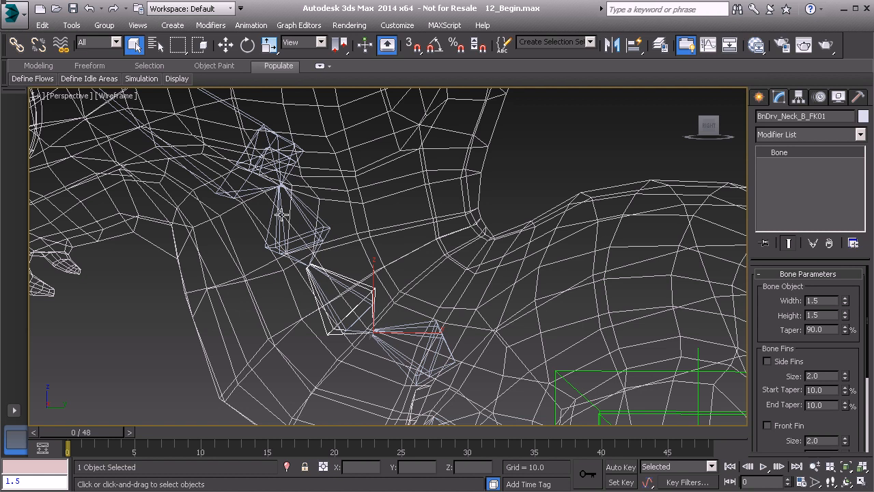
pyautogui.click(336, 205)
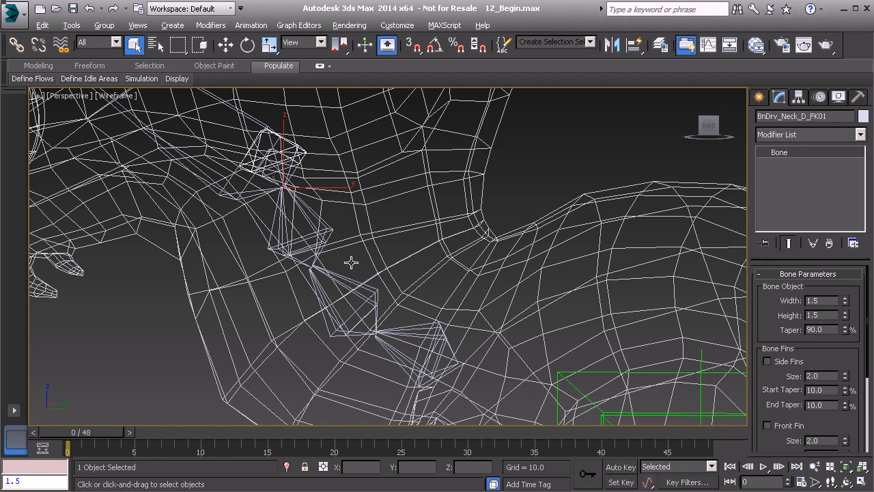
# - Select all four BnDrv_Neck bones and set the Bone Tools gradient start color to orange, RGB 255, 66, 0
pyautogui.click(421, 326)
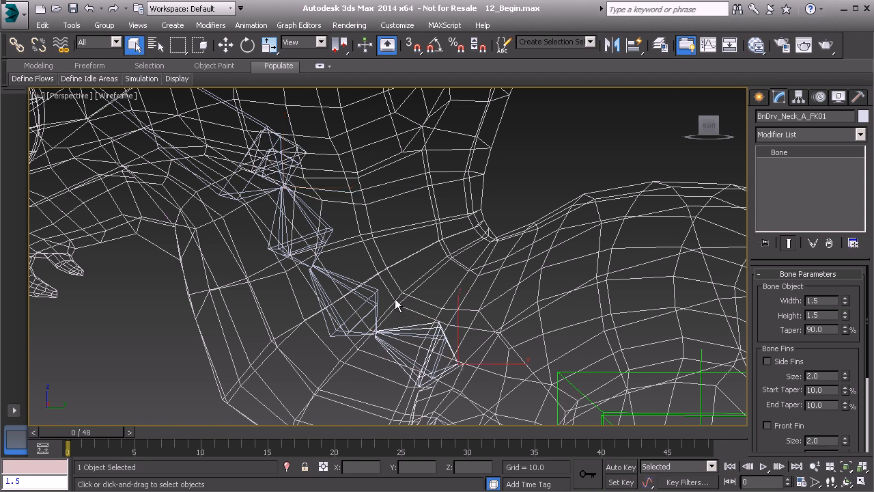
pyautogui.keyDown('ctrl'); pyautogui.click(376, 291); pyautogui.keyUp('ctrl')
pyautogui.keyDown('ctrl'); pyautogui.click(327, 229); pyautogui.keyUp('ctrl')
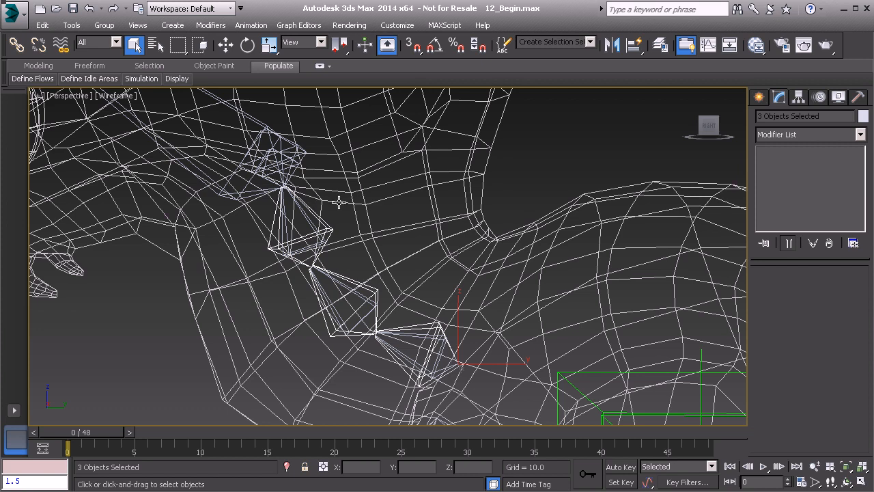
pyautogui.keyDown('alt'); pyautogui.moveTo(313, 203); pyautogui.dragTo(312, 195, button='middle'); pyautogui.keyUp('alt')
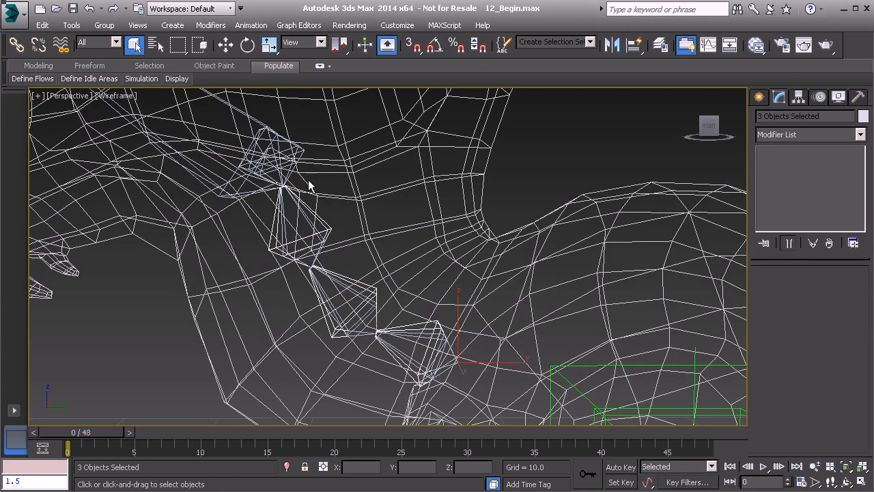
pyautogui.keyDown('ctrl'); pyautogui.click(302, 147); pyautogui.keyUp('ctrl')
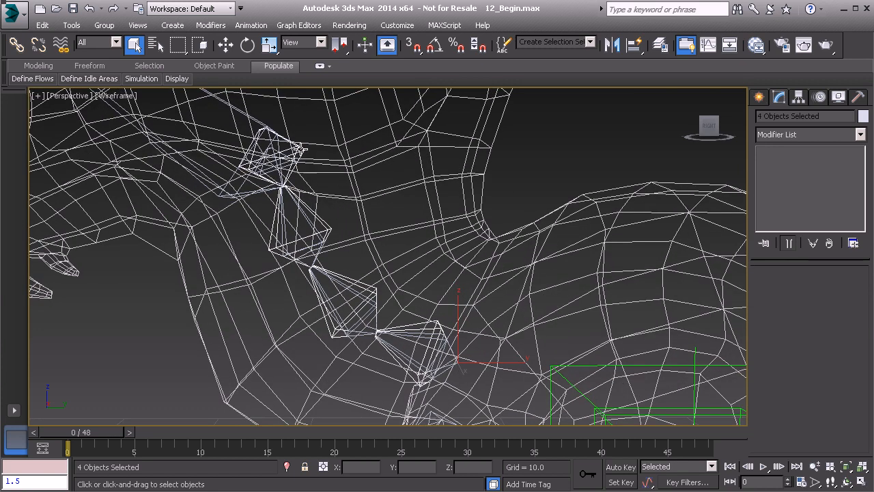
pyautogui.rightClick(536, 148)
pyautogui.click(557, 185)
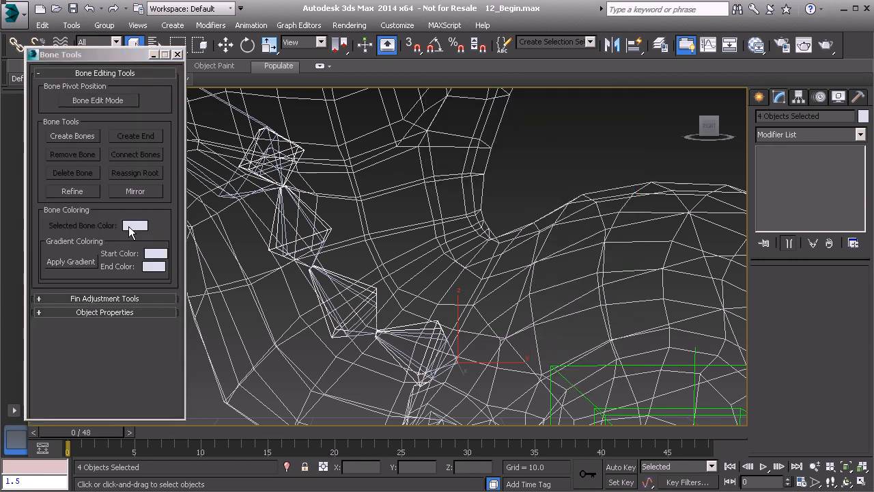
pyautogui.click(156, 254)
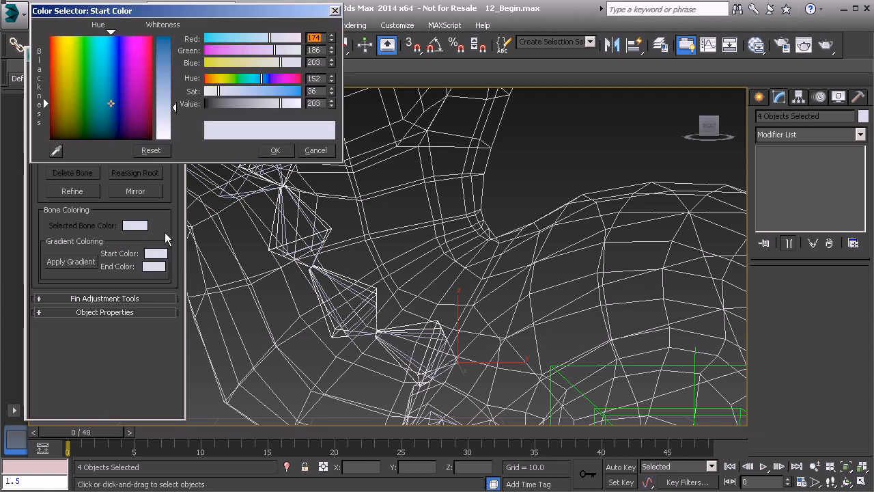
pyautogui.click(71, 41)
pyautogui.moveTo(71, 41); pyautogui.dragTo(65, 34)
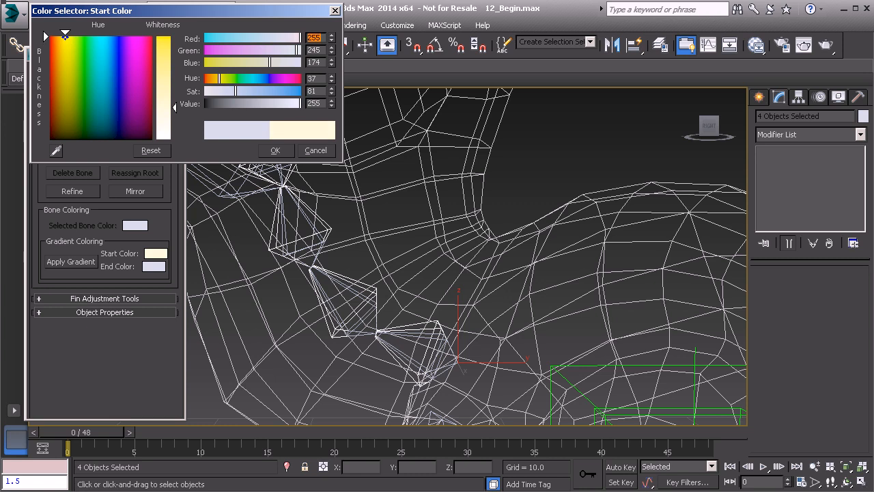
pyautogui.moveTo(223, 80); pyautogui.dragTo(208, 80)
pyautogui.moveTo(175, 107); pyautogui.dragTo(175, 36)
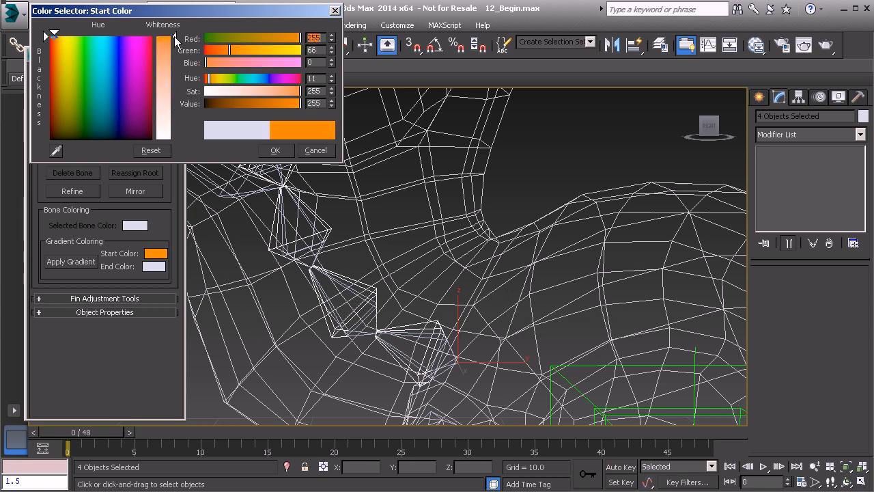
pyautogui.click(279, 150)
# - Set the gradient end color to yellow, RGB 255, 222, 0, and apply the gradient to the four driver bones
pyautogui.click(164, 266)
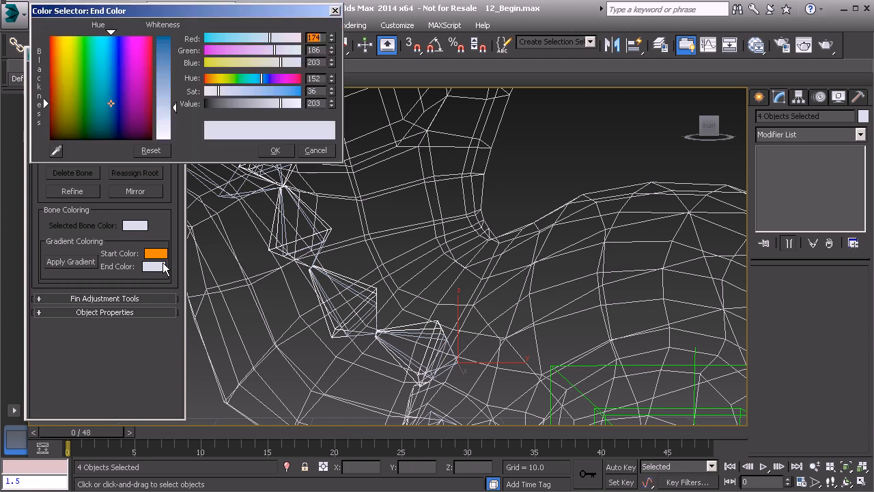
pyautogui.moveTo(80, 86); pyautogui.dragTo(65, 34)
pyautogui.moveTo(175, 107); pyautogui.dragTo(174, 37)
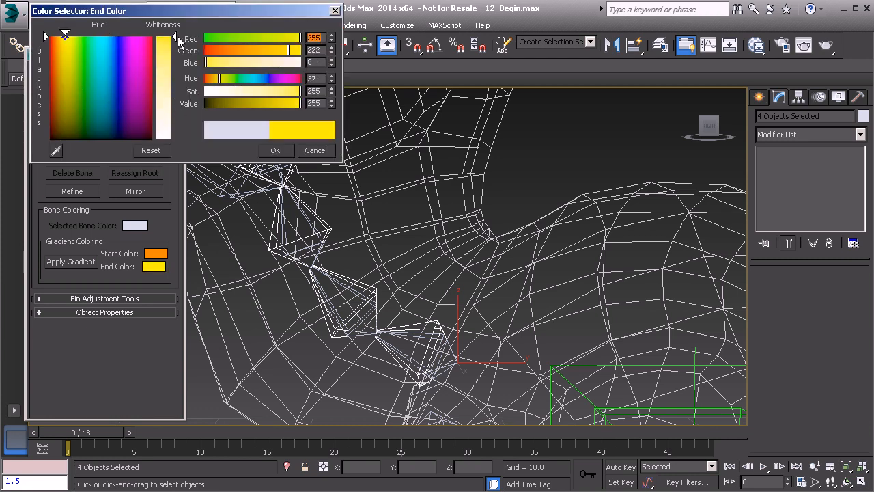
pyautogui.click(278, 151)
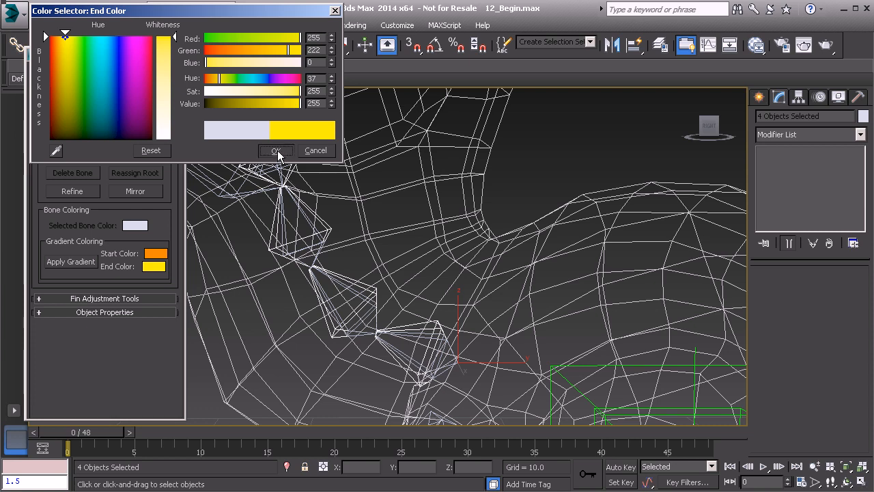
pyautogui.click(67, 262)
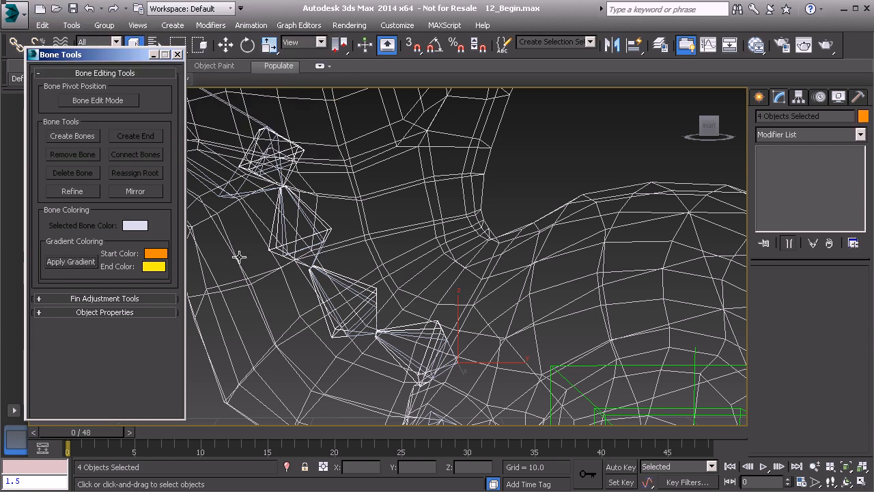
pyautogui.click(540, 147)
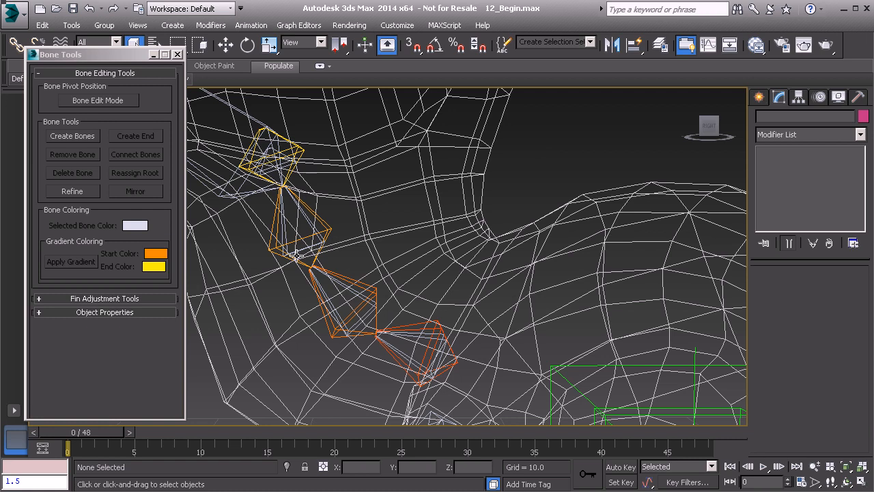
# - Clone the original neck chain, from Bn_Neck_A01 through its end bone, using Copy for both object and controller
pyautogui.moveTo(355, 274); pyautogui.dragTo(396, 297, button='middle')
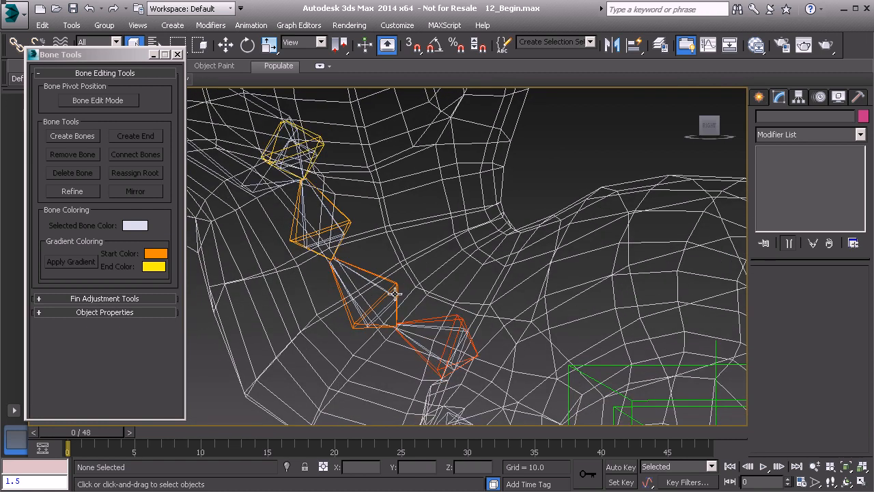
pyautogui.scroll(3, 433, 299)
pyautogui.click(432, 307)
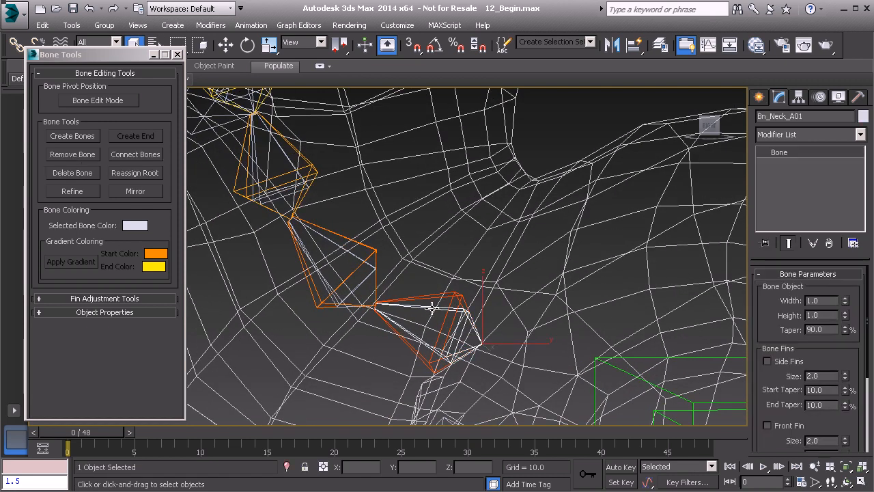
pyautogui.keyDown('ctrl'); pyautogui.click(326, 243); pyautogui.keyUp('ctrl')
pyautogui.moveTo(373, 266)
pyautogui.keyDown('alt'); pyautogui.mouseDown(button='middle')
pyautogui.moveTo(406, 298)
pyautogui.moveTo(372, 277)
pyautogui.mouseUp(button='middle'); pyautogui.keyUp('alt')
pyautogui.keyDown('ctrl'); pyautogui.click(364, 268); pyautogui.keyUp('ctrl')
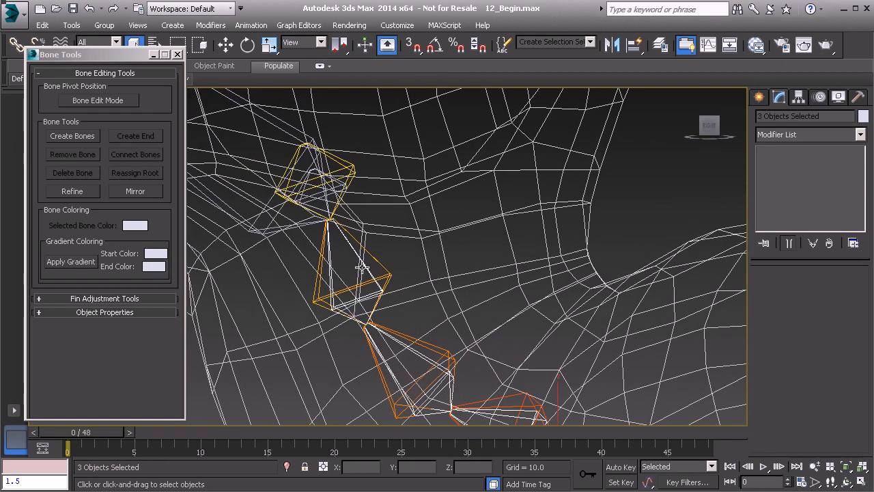
pyautogui.keyDown('ctrl'); pyautogui.click(312, 170); pyautogui.keyUp('ctrl')
pyautogui.scroll(-4, 413, 213)
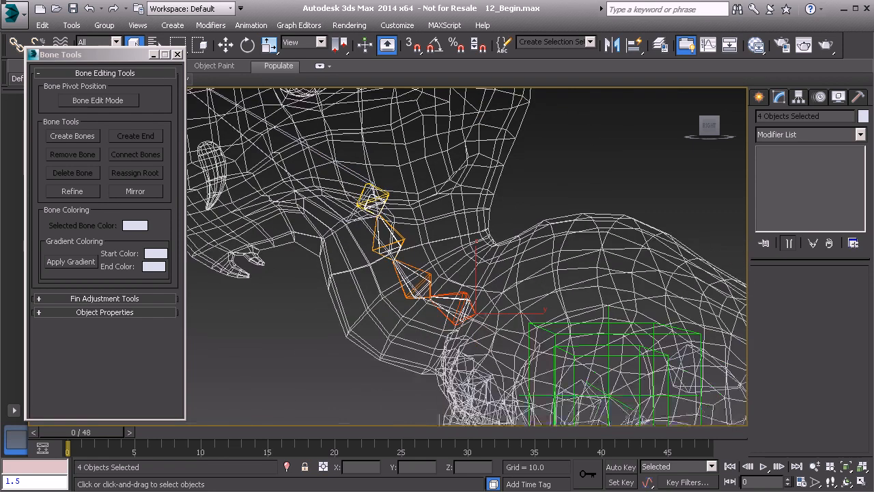
pyautogui.keyDown('shift'); pyautogui.click(429, 251); pyautogui.keyUp('shift')
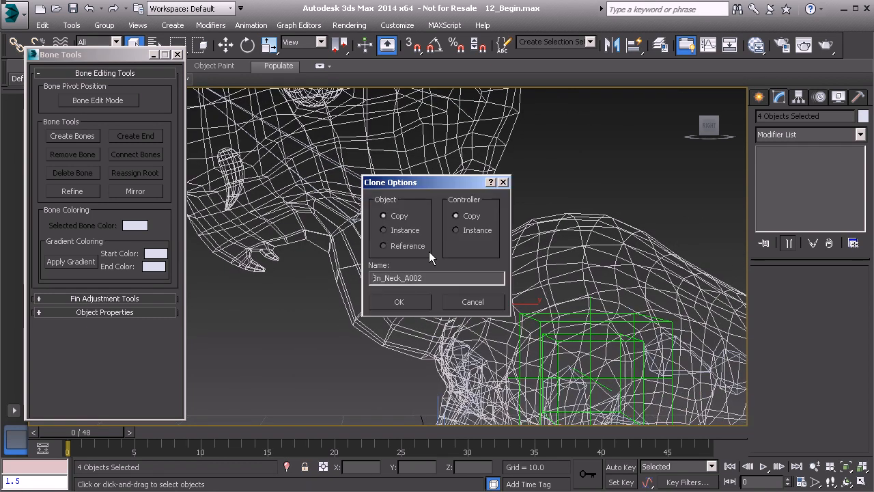
pyautogui.click(402, 301)
# - Set the width and height of the four cloned neck bones to 2 by running $.width = 2 and $.height = 2 in MAXScript Listener
pyautogui.rightClick(38, 465)
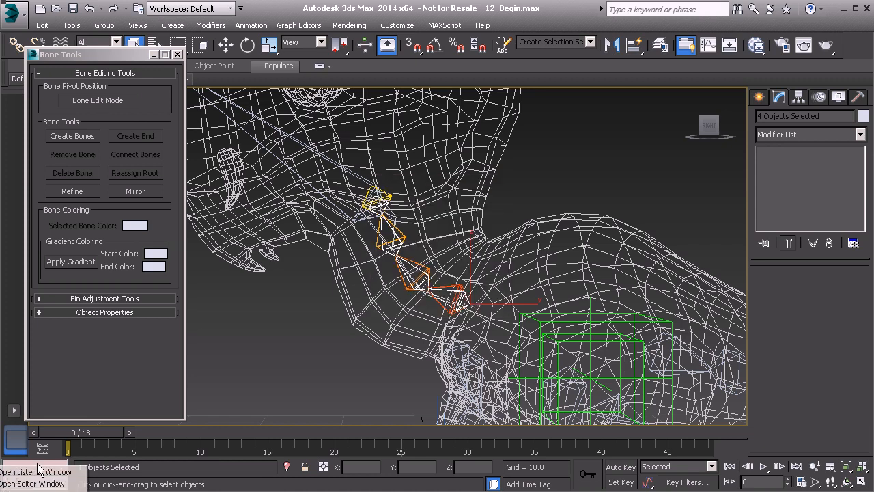
pyautogui.click(34, 471)
pyautogui.scroll(1, 280, 219)
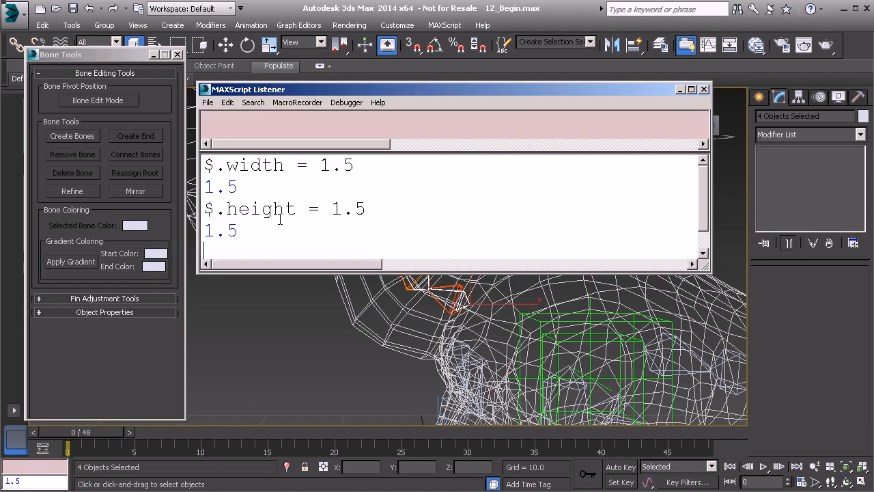
pyautogui.moveTo(326, 166); pyautogui.dragTo(349, 166)
pyautogui.click(331, 166)
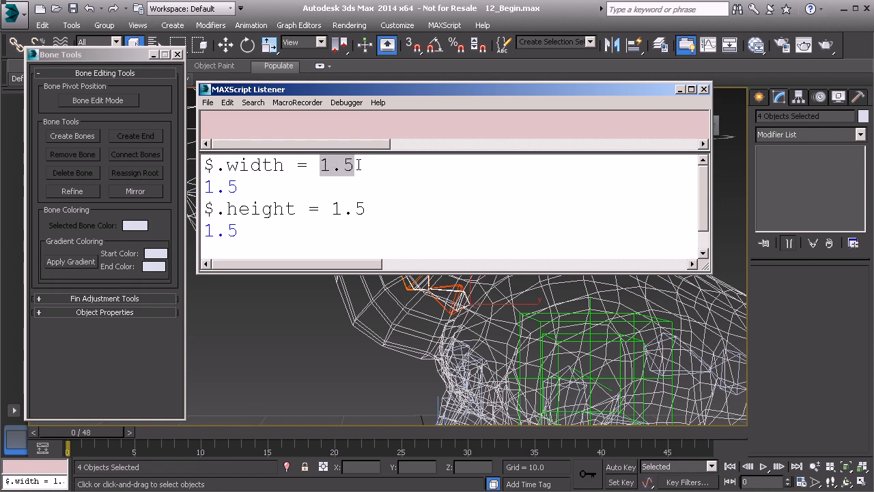
pyautogui.write('2')
pyautogui.press('Return')
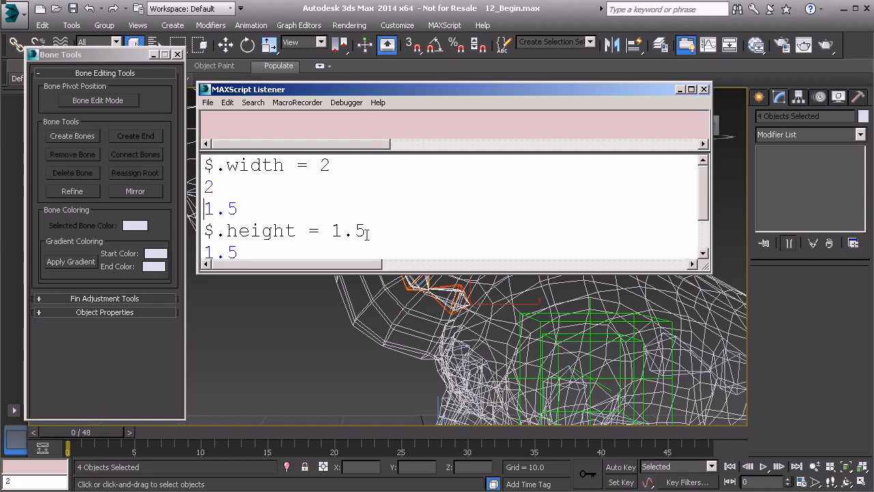
pyautogui.moveTo(335, 230); pyautogui.dragTo(369, 231)
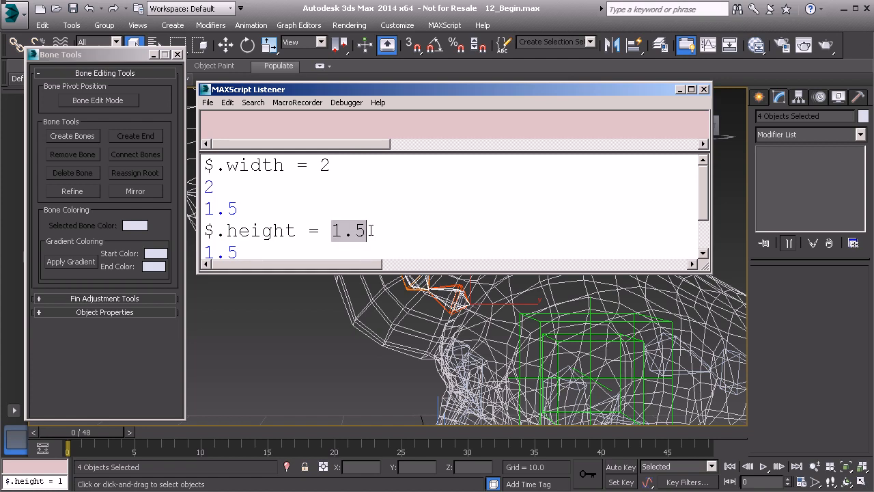
pyautogui.write('2')
pyautogui.press('Return')
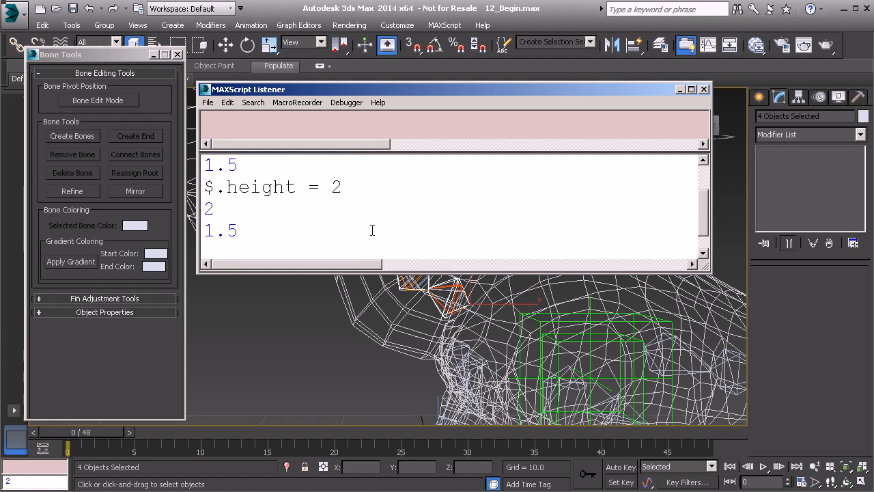
pyautogui.click(703, 90)
# - Delete the cloned chain's distorted tip bone and create a new end bone on the third cloned neck bone
pyautogui.scroll(5, 417, 270)
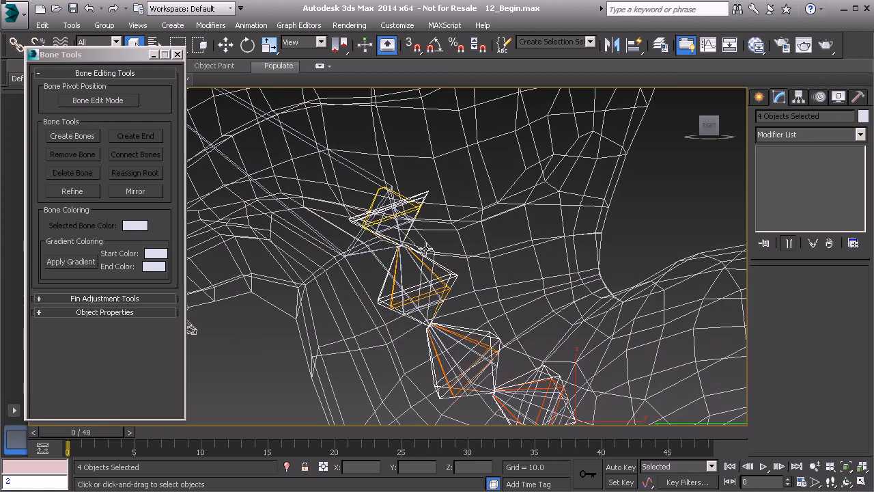
pyautogui.click(426, 192)
pyautogui.keyDown('alt'); pyautogui.moveTo(426, 195); pyautogui.dragTo(428, 229, button='middle'); pyautogui.keyUp('alt')
pyautogui.click(426, 229)
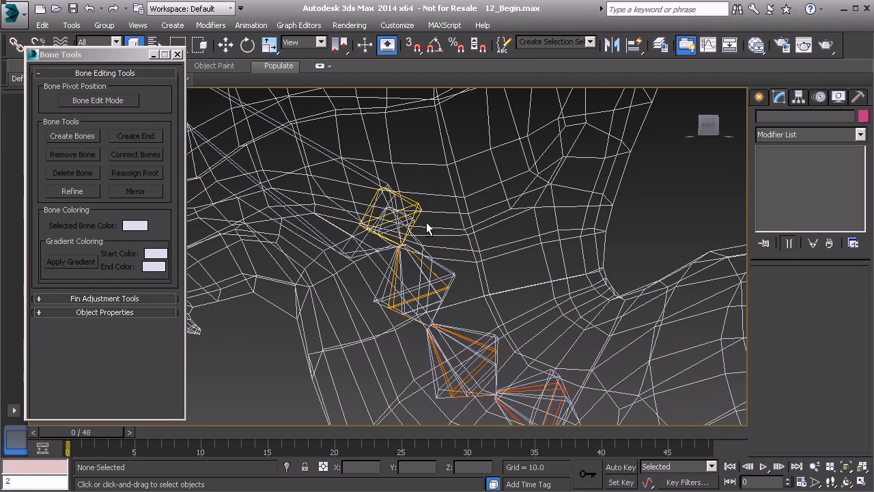
pyautogui.click(437, 263)
pyautogui.click(135, 136)
pyautogui.keyDown('alt'); pyautogui.moveTo(401, 250); pyautogui.dragTo(478, 320, button='middle'); pyautogui.keyUp('alt')
# - Rename the cloned bones in sequence, from BnDrv_Neck_A_IK01 for Bn_Neck_A002 up to BnDrv_Neck_D_IK01 for the end bone
pyautogui.click(500, 314)
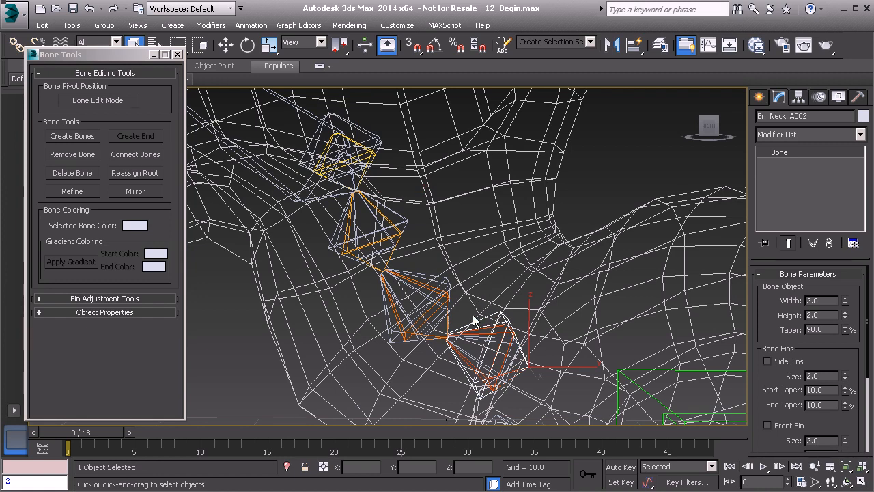
pyautogui.moveTo(473, 308); pyautogui.dragTo(441, 300, button='middle')
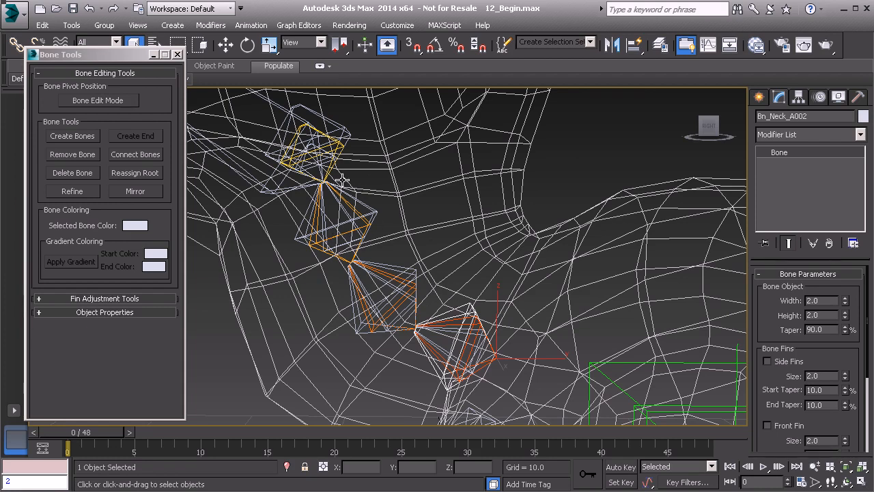
pyautogui.click(345, 129)
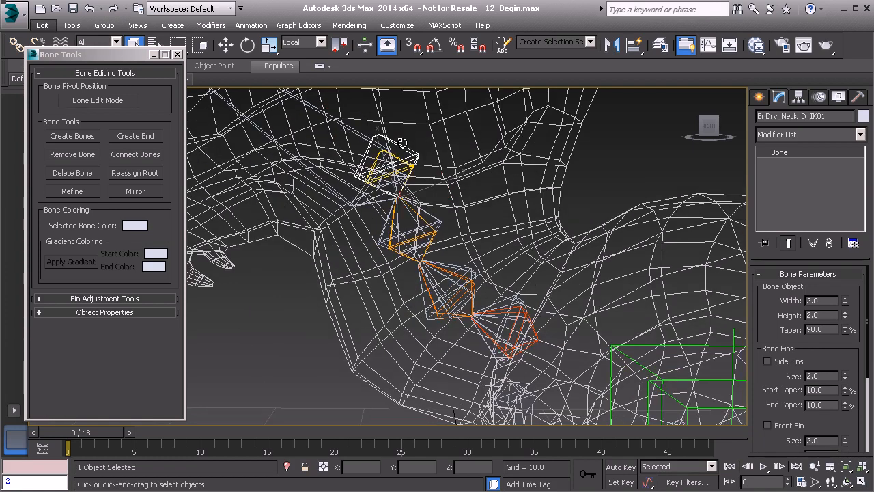
# - Select all four IK driver neck bones and set the bone gradient start color to blue, RGB 7, 65, 255
pyautogui.click(512, 305)
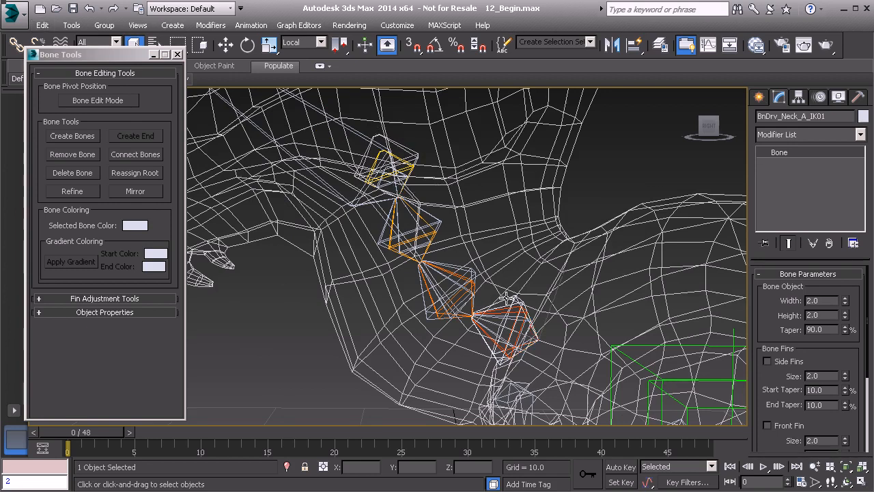
pyautogui.doubleClick(463, 268)
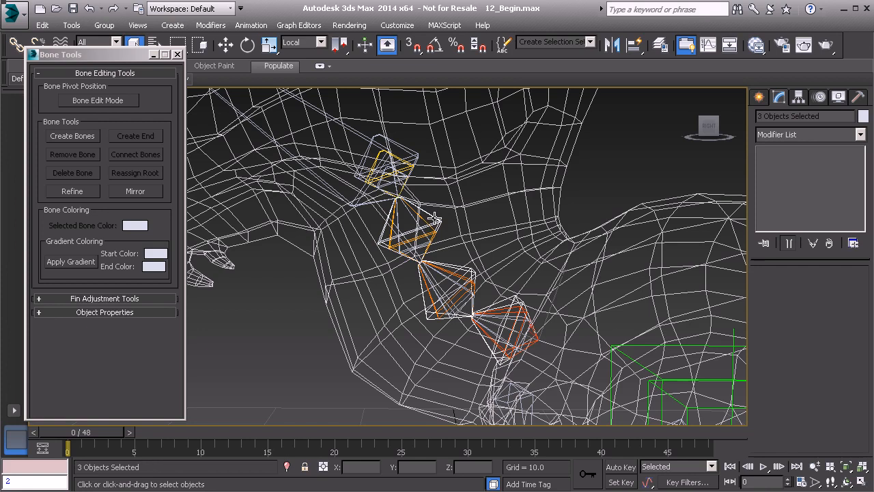
pyautogui.keyDown('ctrl'); pyautogui.click(410, 148); pyautogui.keyUp('ctrl')
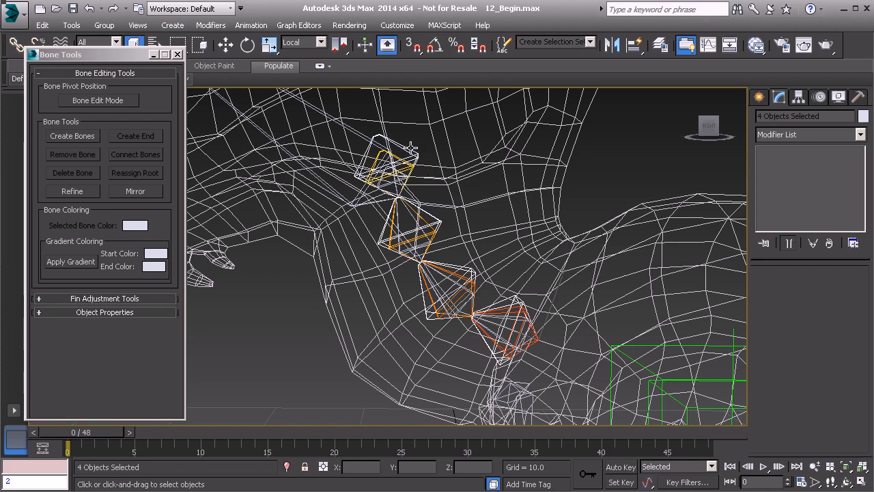
pyautogui.click(156, 253)
pyautogui.moveTo(113, 96); pyautogui.dragTo(114, 36)
pyautogui.moveTo(175, 106); pyautogui.dragTo(174, 39)
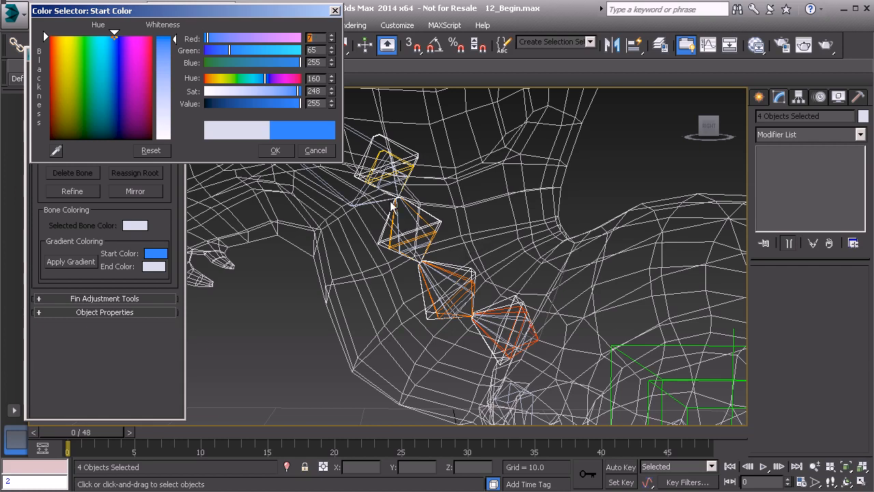
pyautogui.click(275, 151)
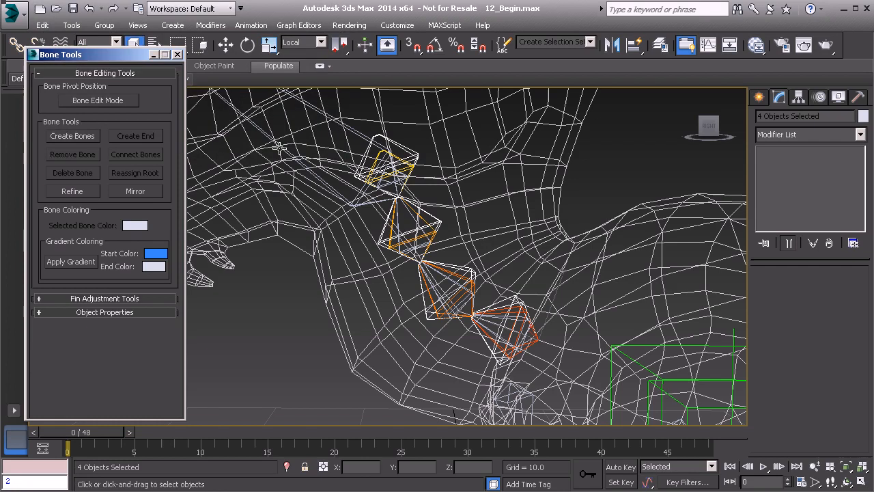
# - Set the gradient end color to green, RGB 0, 255, 42, apply the gradient to the four IK driver bones, and close Bone Tools
pyautogui.click(153, 267)
pyautogui.moveTo(98, 82); pyautogui.dragTo(93, 41)
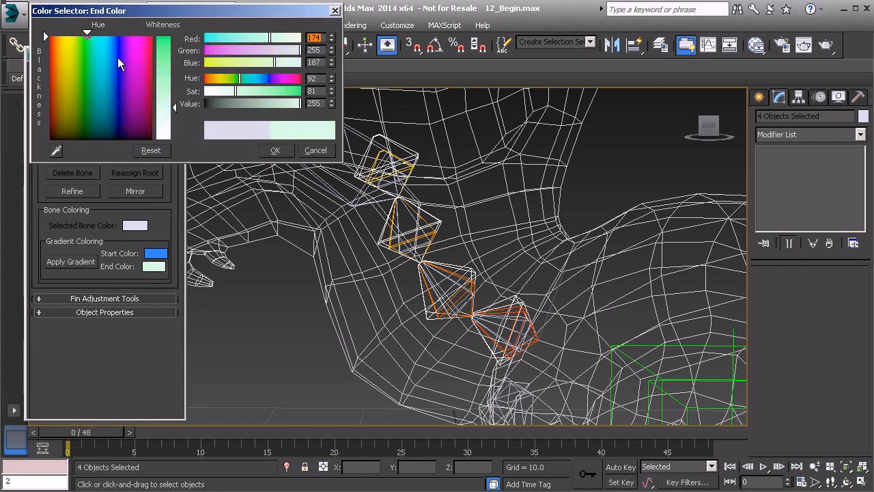
pyautogui.moveTo(175, 108); pyautogui.dragTo(174, 37)
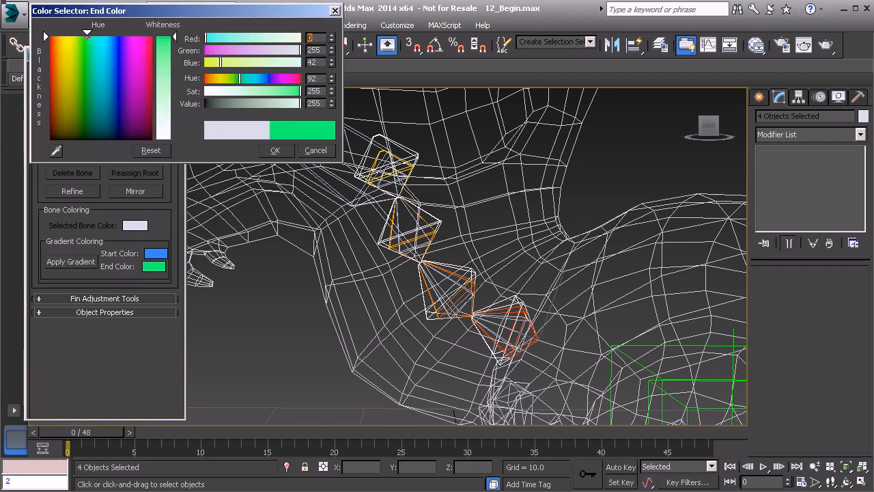
pyautogui.click(273, 149)
pyautogui.click(71, 260)
pyautogui.click(249, 312)
pyautogui.keyDown('alt'); pyautogui.moveTo(336, 292); pyautogui.dragTo(406, 280, button='middle'); pyautogui.keyUp('alt')
pyautogui.moveTo(450, 302); pyautogui.dragTo(401, 301, button='middle')
pyautogui.scroll(2, 396, 301)
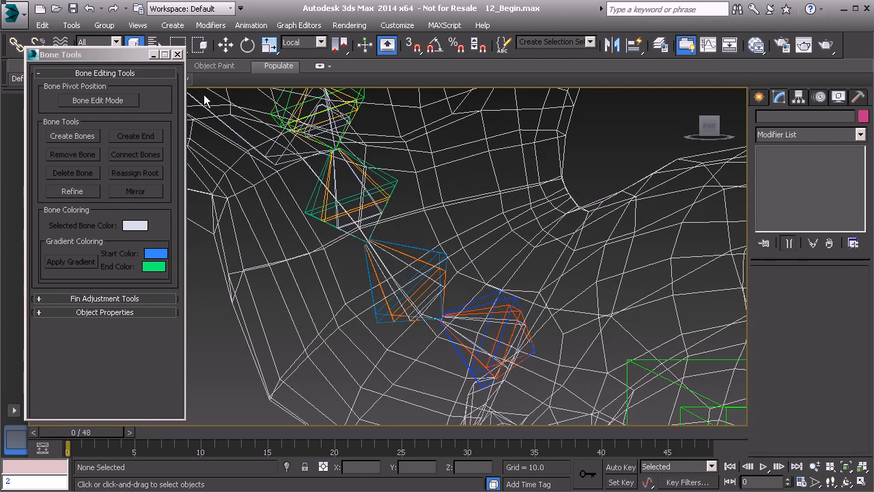
pyautogui.click(176, 54)
# - Apply an Orientation Constraint to the original bone Bn_Neck_A01 with BnDrv_Neck_A_FK01 as its target
pyautogui.moveTo(303, 225); pyautogui.dragTo(316, 302, button='middle')
pyautogui.keyDown('alt'); pyautogui.moveTo(351, 272); pyautogui.dragTo(345, 189, button='middle'); pyautogui.keyUp('alt')
pyautogui.click(409, 281)
pyautogui.scroll(4, 403, 285)
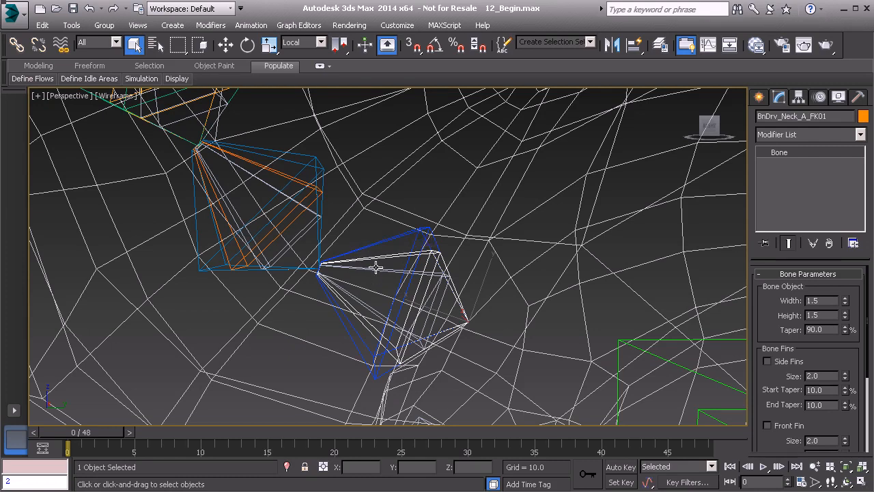
pyautogui.click(381, 270)
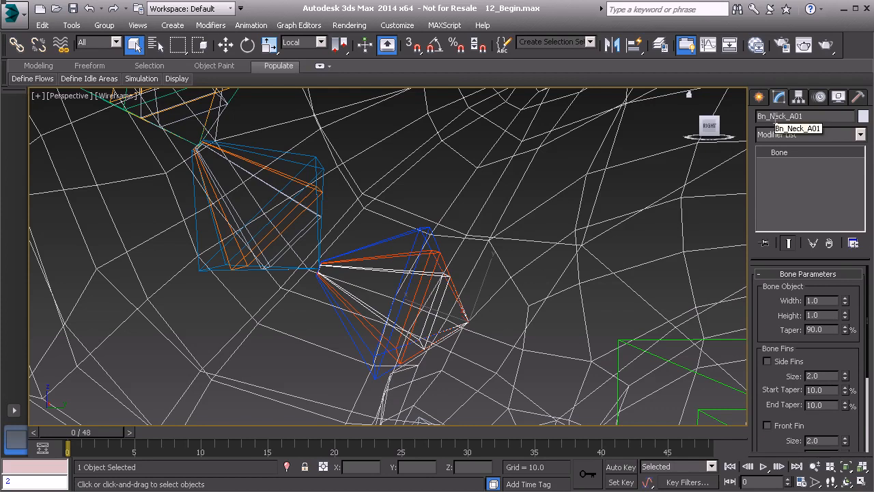
pyautogui.moveTo(423, 226); pyautogui.dragTo(424, 234, button='middle')
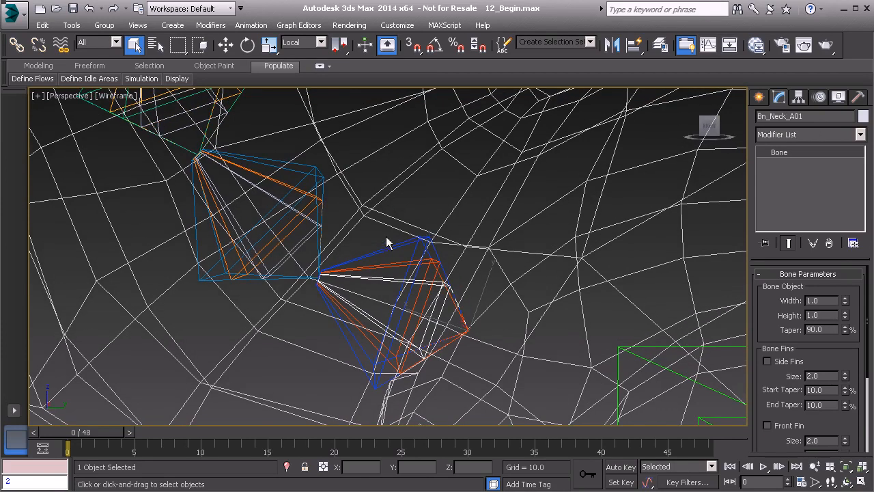
pyautogui.click(253, 26)
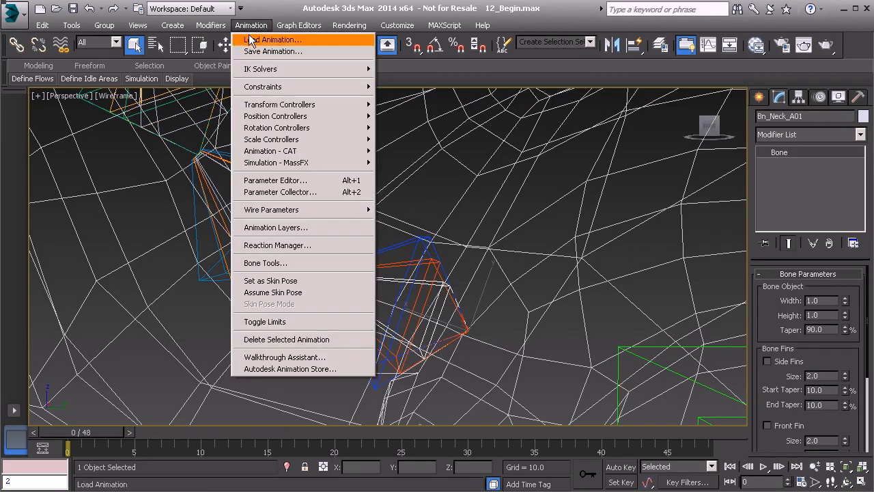
pyautogui.moveTo(290, 88)
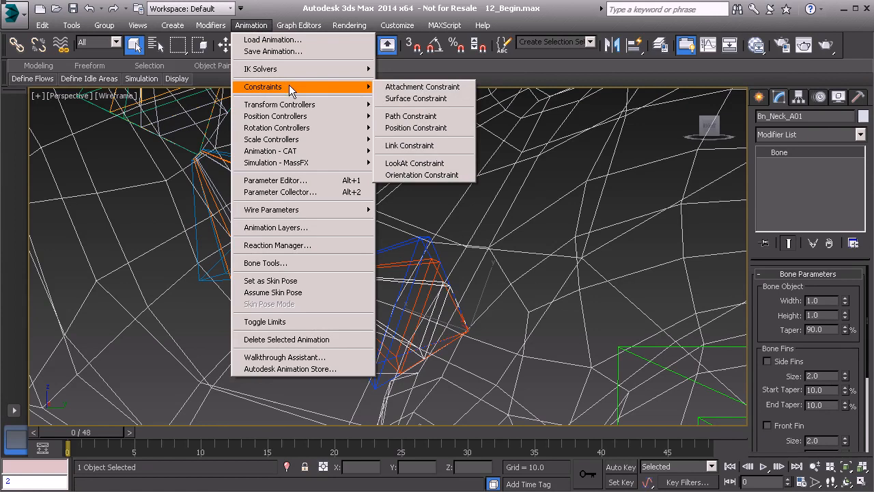
pyautogui.click(421, 175)
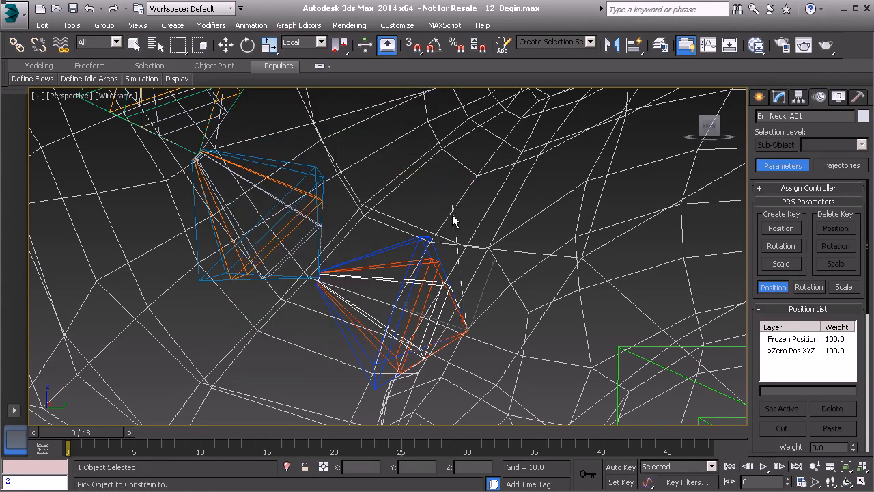
pyautogui.click(386, 265)
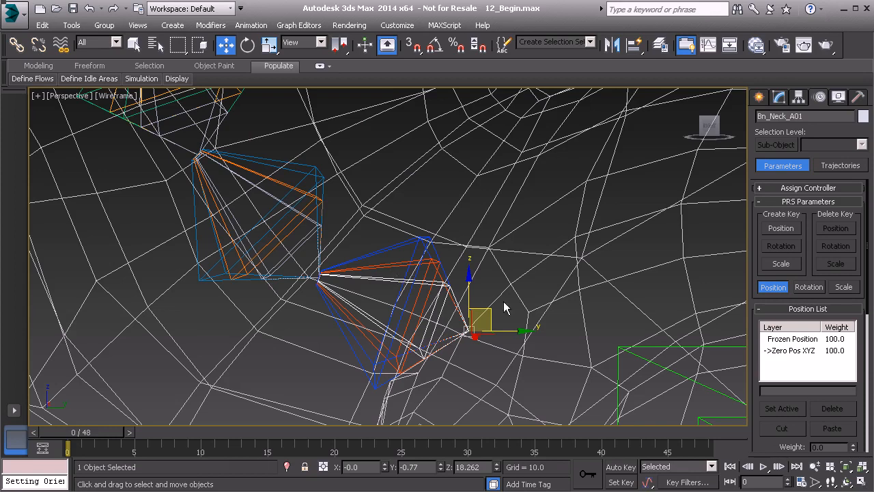
# - Add BnDrv_Neck_A_IK01 as a second orientation target in the rotation constraint of Bn_Neck_A01
pyautogui.click(809, 286)
pyautogui.moveTo(756, 389); pyautogui.dragTo(742, 134)
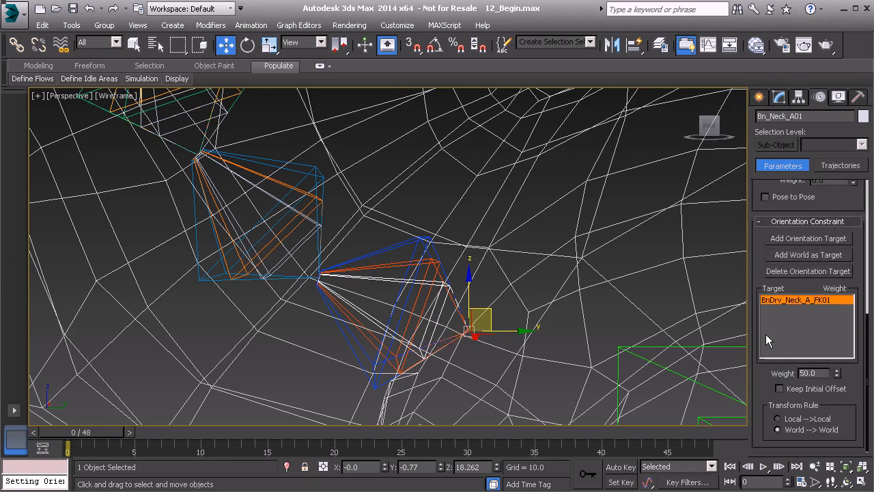
pyautogui.click(795, 239)
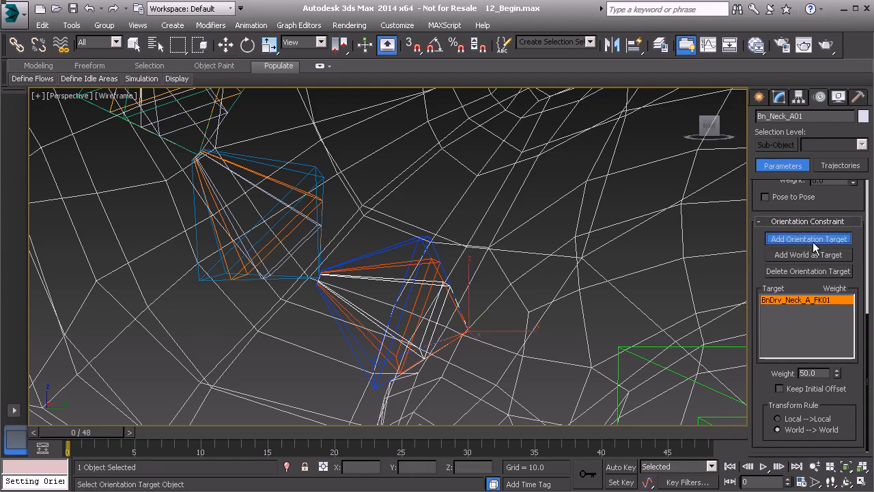
pyautogui.click(388, 247)
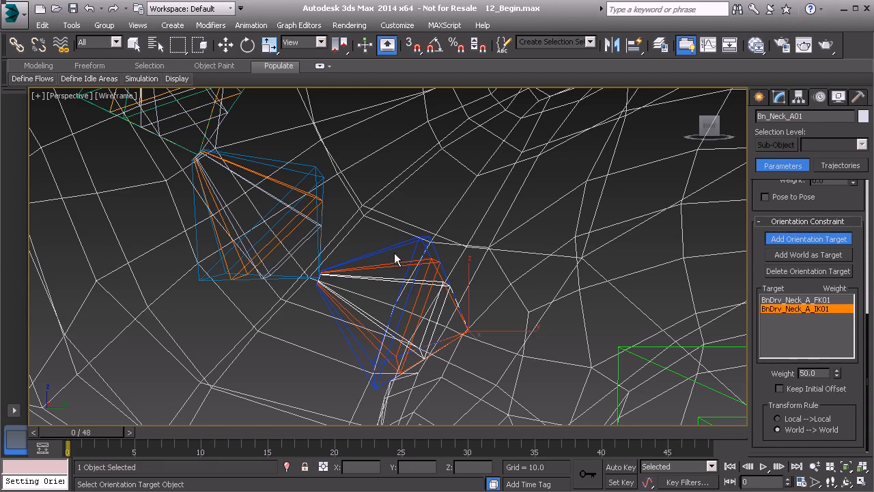
pyautogui.rightClick(432, 184)
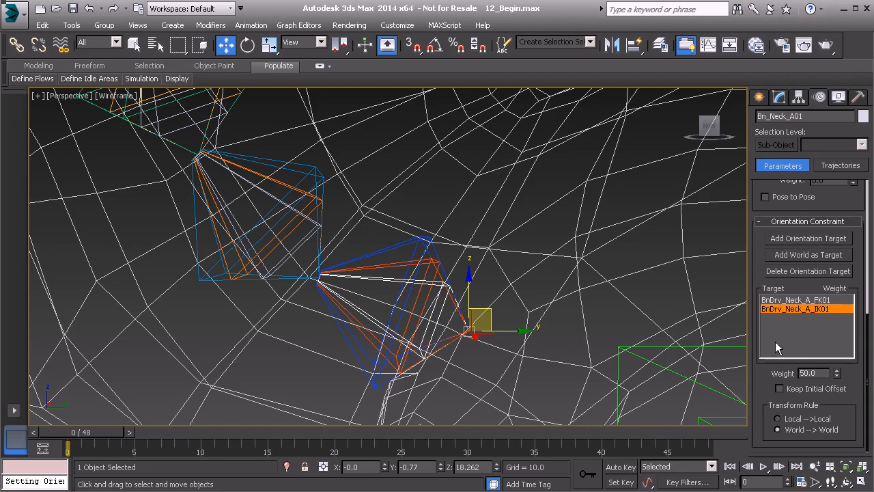
# - Rotate BnDrv_Neck_A_FK01 in its local coordinates to test the orientation constraint, and cancel the rotation
pyautogui.click(380, 269)
pyautogui.press('e')
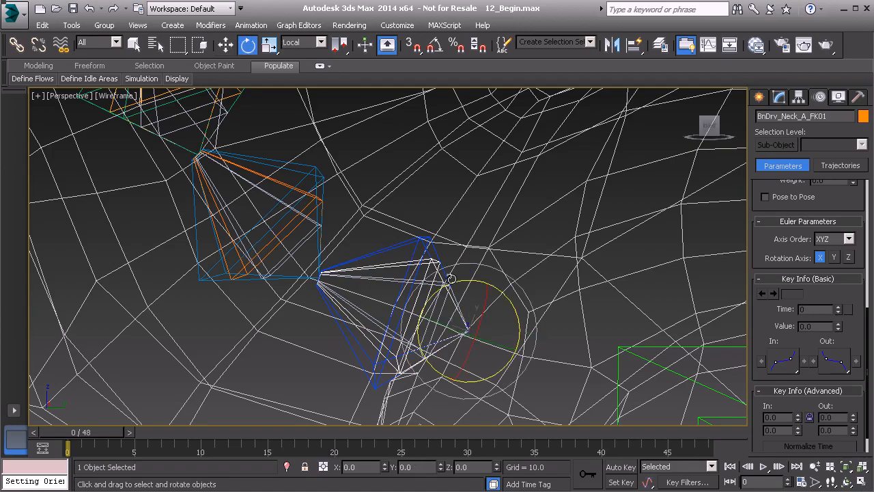
pyautogui.moveTo(450, 282); pyautogui.dragTo(390, 277)
pyautogui.rightClick(390, 277)
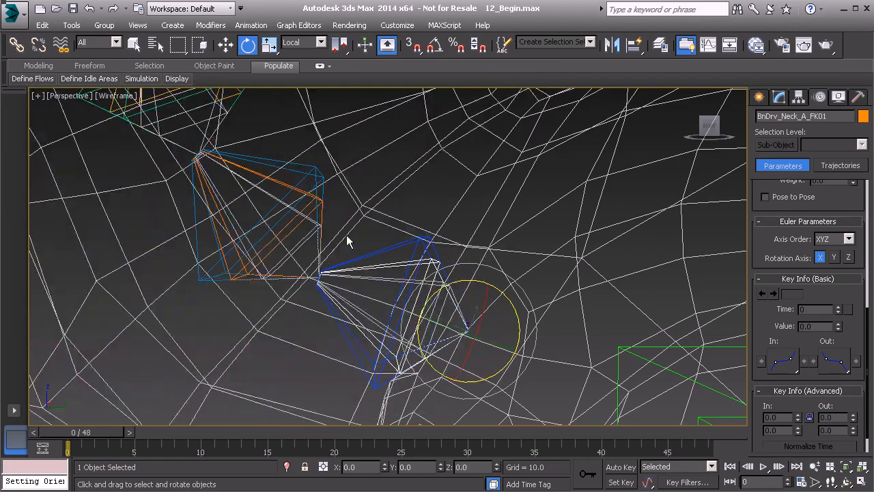
# - Apply an Orientation Constraint to the original bone Bn_Neck_B01 with BnDrv_Neck_B_FK01 as its target
pyautogui.moveTo(335, 248); pyautogui.dragTo(393, 316, button='middle')
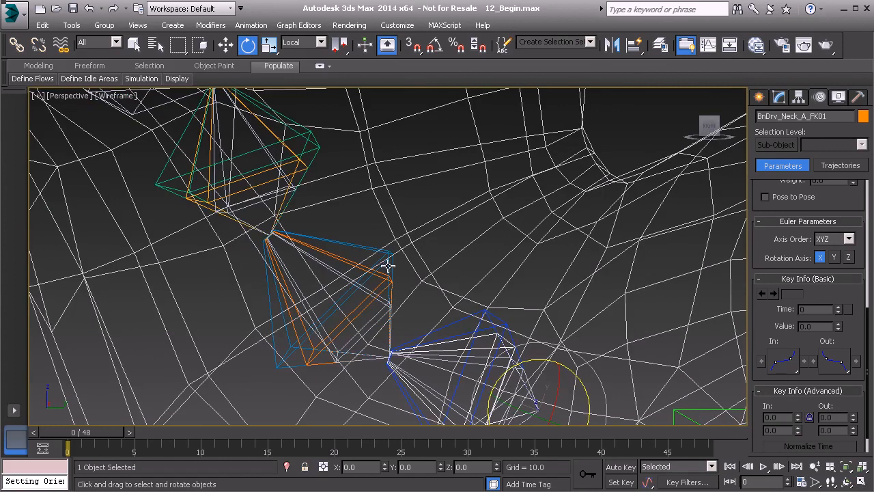
pyautogui.moveTo(389, 261); pyautogui.dragTo(347, 277, button='middle')
pyautogui.click(340, 280)
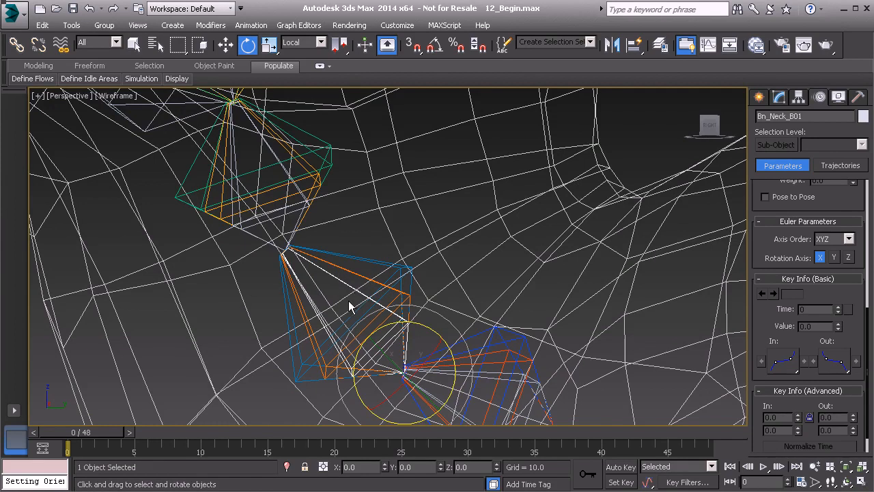
pyautogui.rightClick(357, 218)
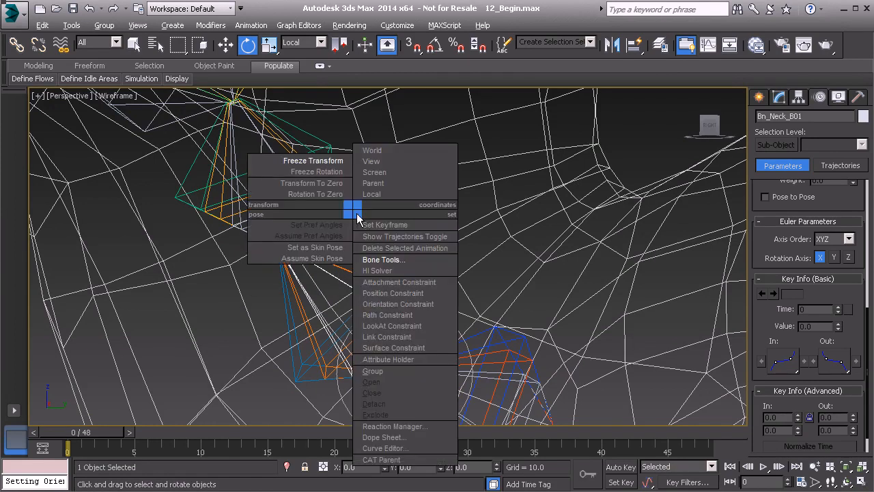
pyautogui.click(402, 300)
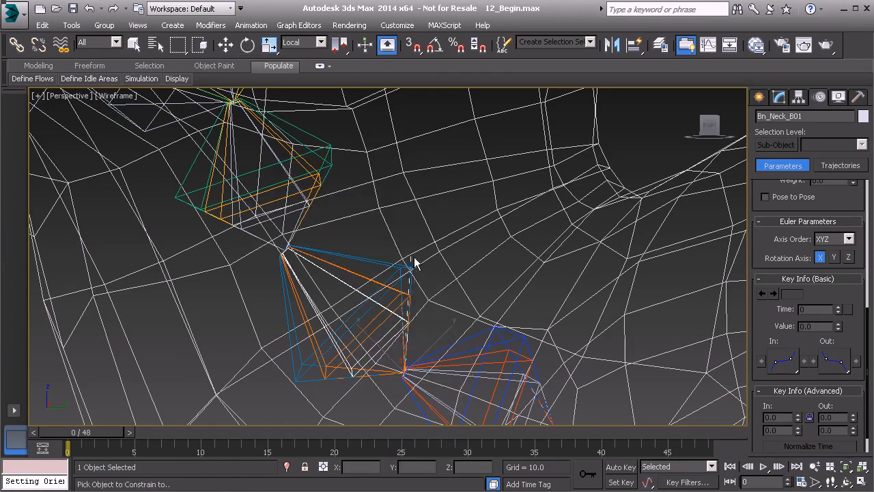
pyautogui.click(348, 271)
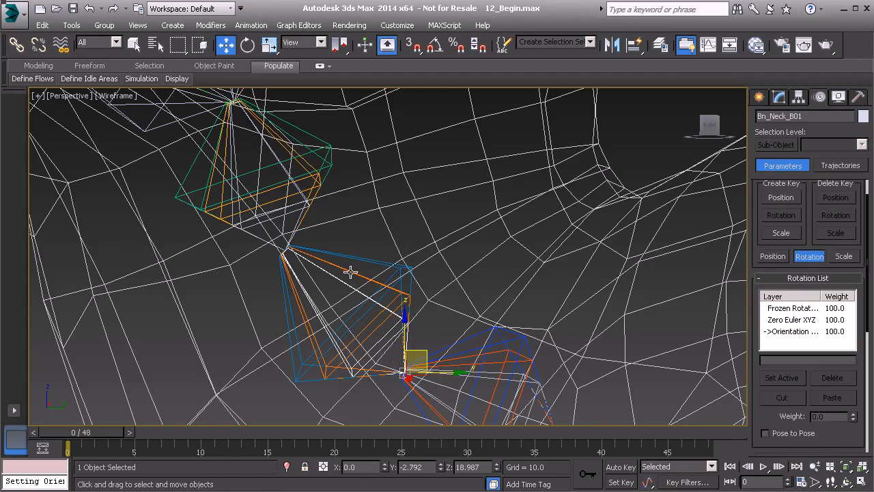
# - Add BnDrv_Neck_B_IK01 as a second orientation target in the rotation constraint of Bn_Neck_B01
pyautogui.moveTo(753, 382); pyautogui.dragTo(754, 153)
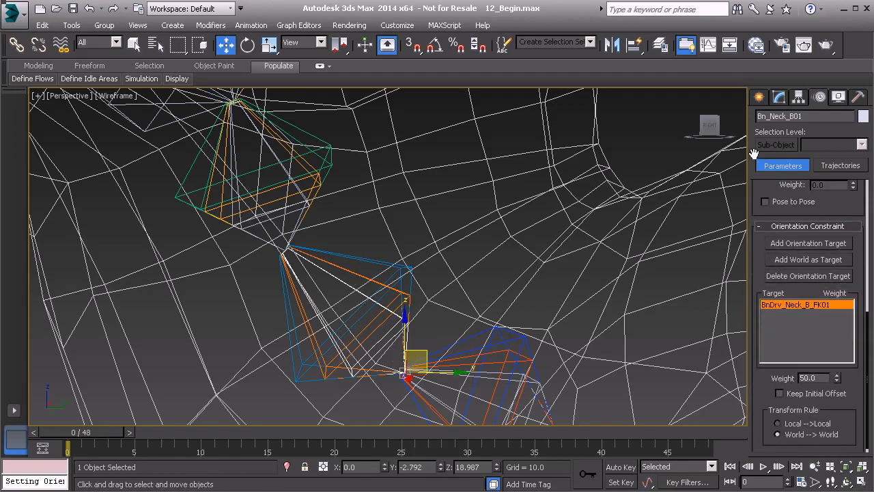
pyautogui.click(799, 244)
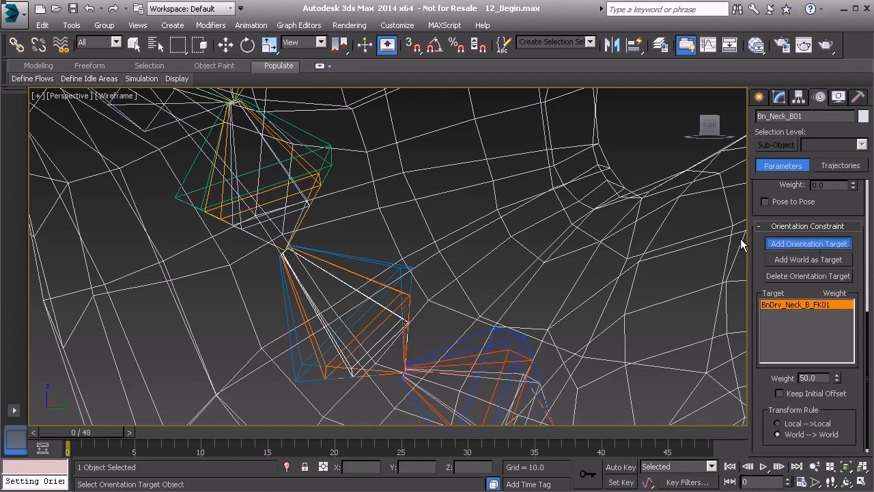
pyautogui.click(358, 256)
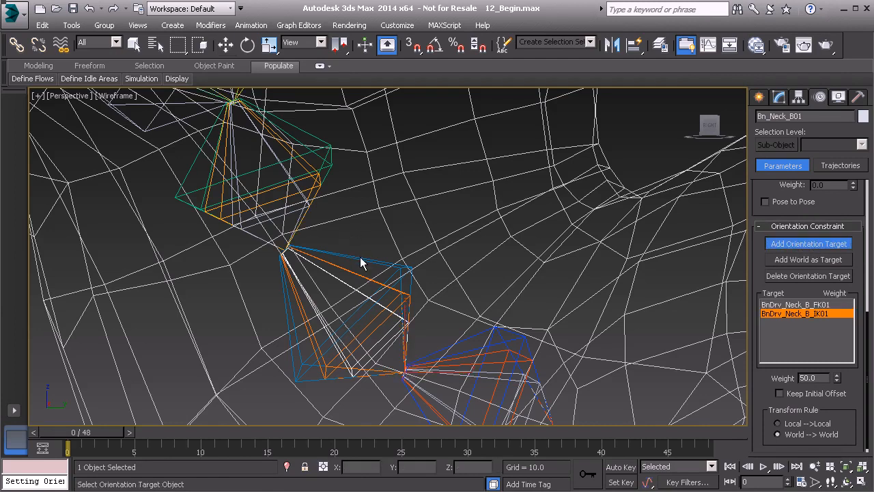
pyautogui.rightClick(361, 243)
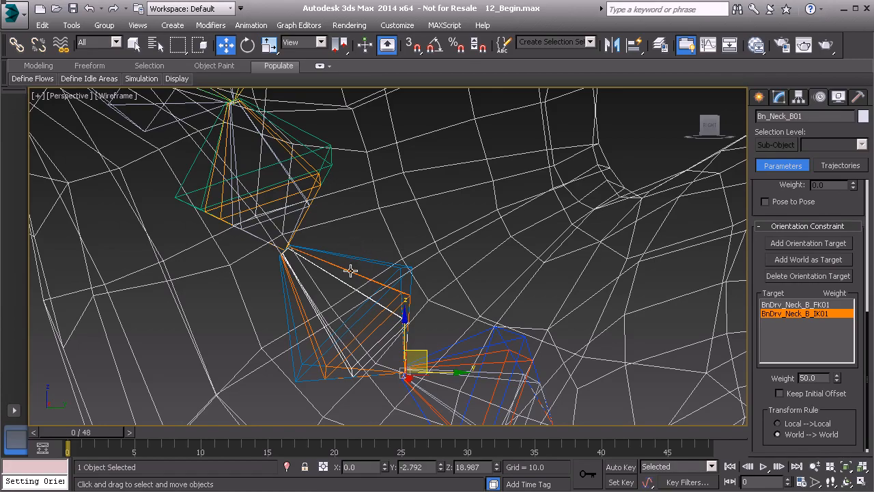
pyautogui.moveTo(349, 250); pyautogui.dragTo(359, 289, button='middle')
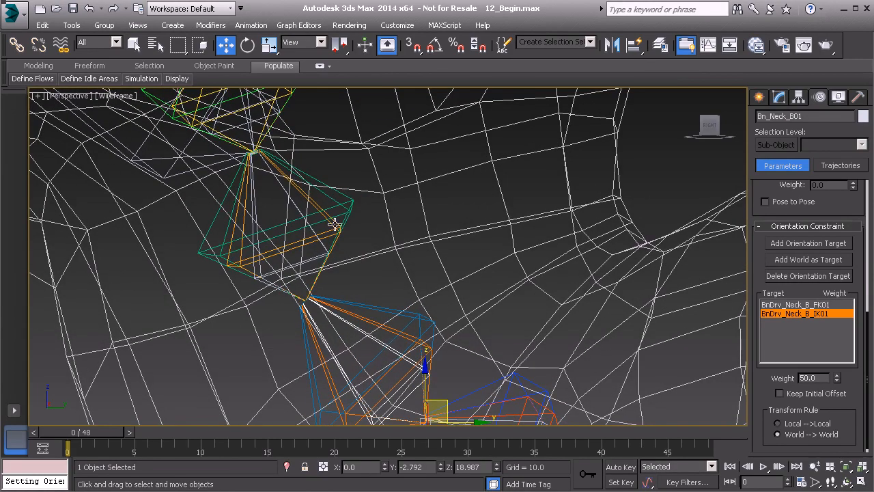
pyautogui.scroll(-5, 374, 231)
pyautogui.scroll(1, 373, 242)
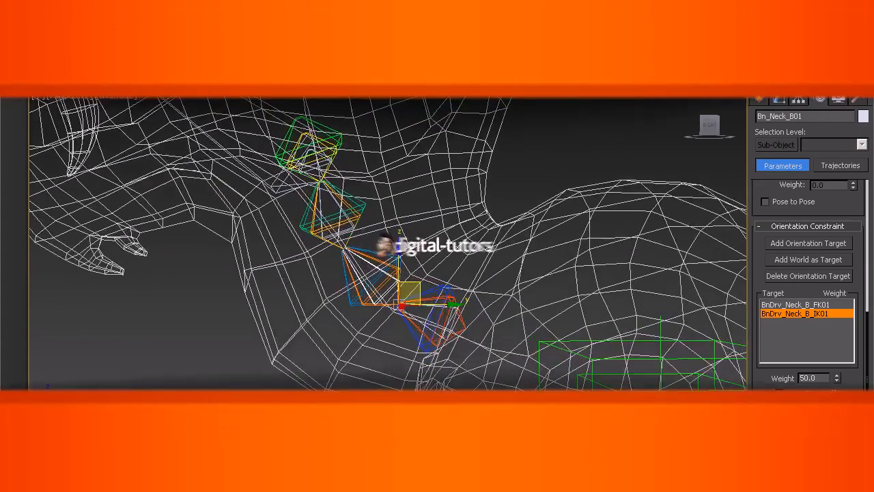